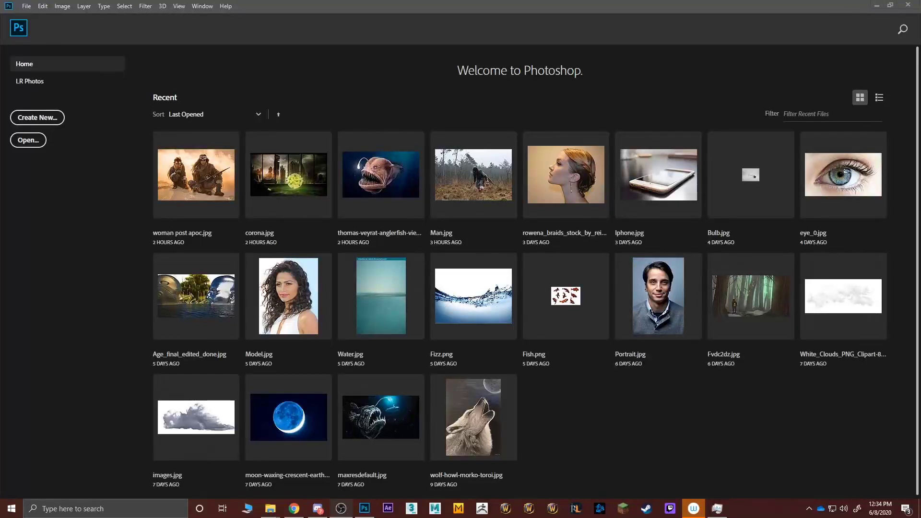
# Step: Open thomas-veyrat-anglerfish-view01-3-4.jpg from the recent files and convert its Background into a regular layer named Layer 0
pyautogui.click(378, 180)
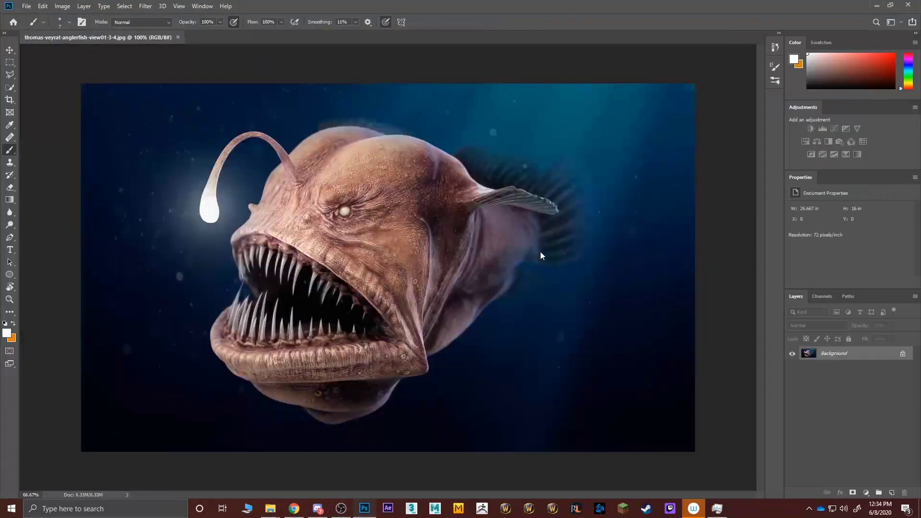
pyautogui.doubleClick(880, 361)
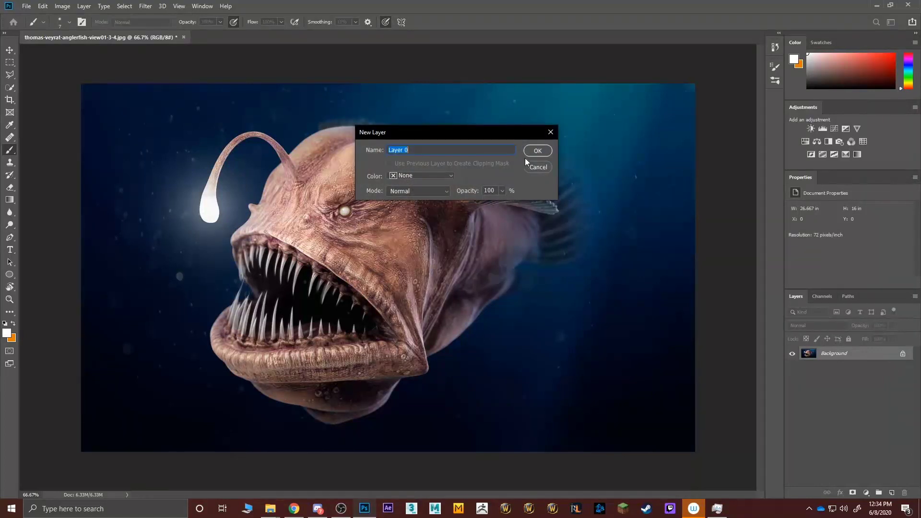
pyautogui.click(536, 150)
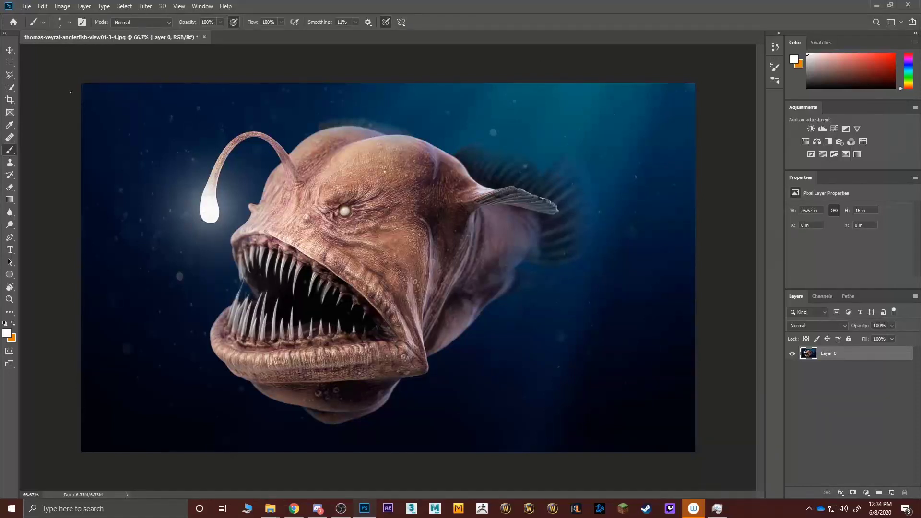
pyautogui.click(10, 50)
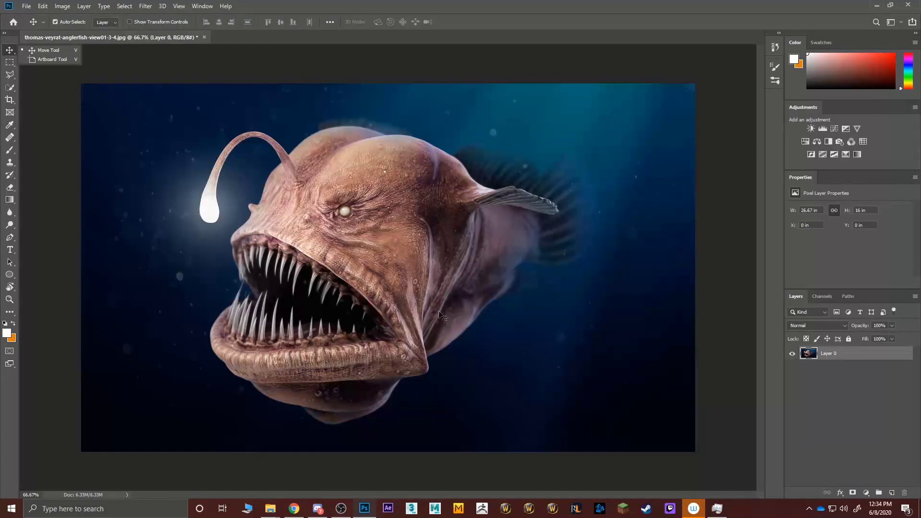
pyautogui.click(839, 414)
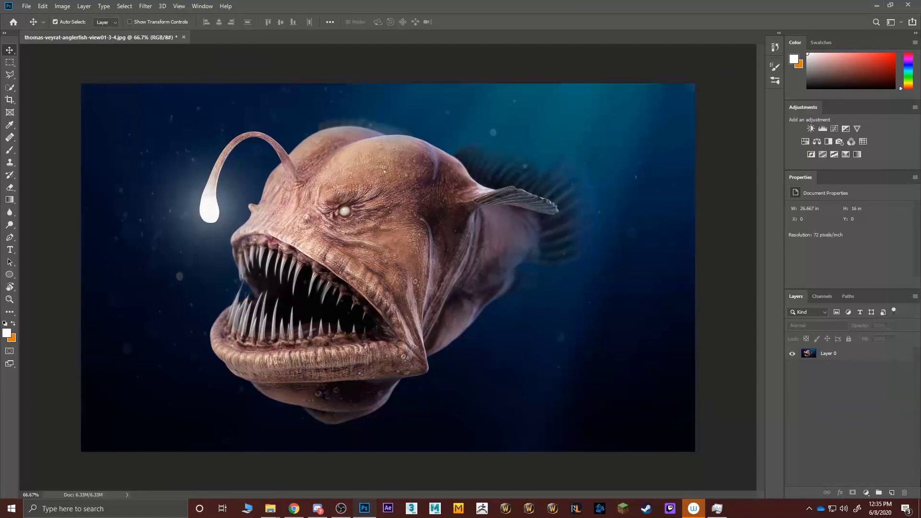
# Step: Add a new empty layer above Layer 0 and ready a small white brush for annotating the image
pyautogui.click(891, 492)
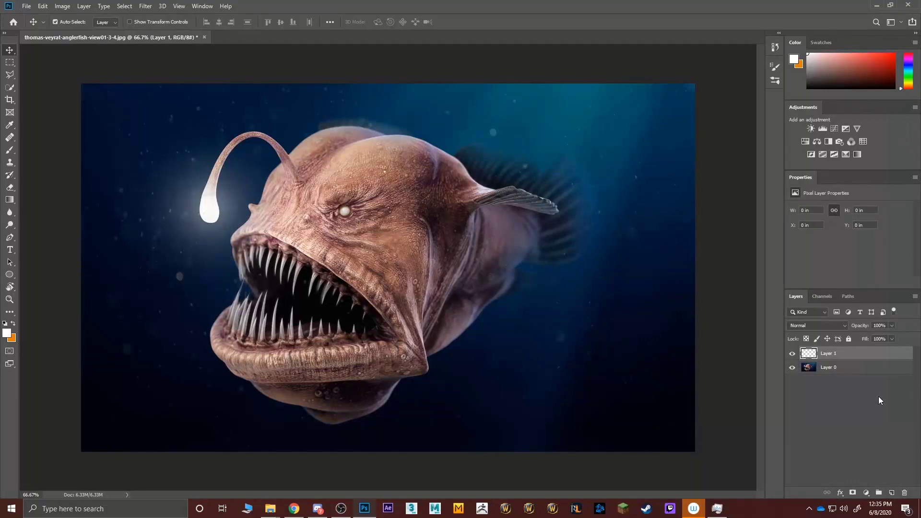
pyautogui.press('b')
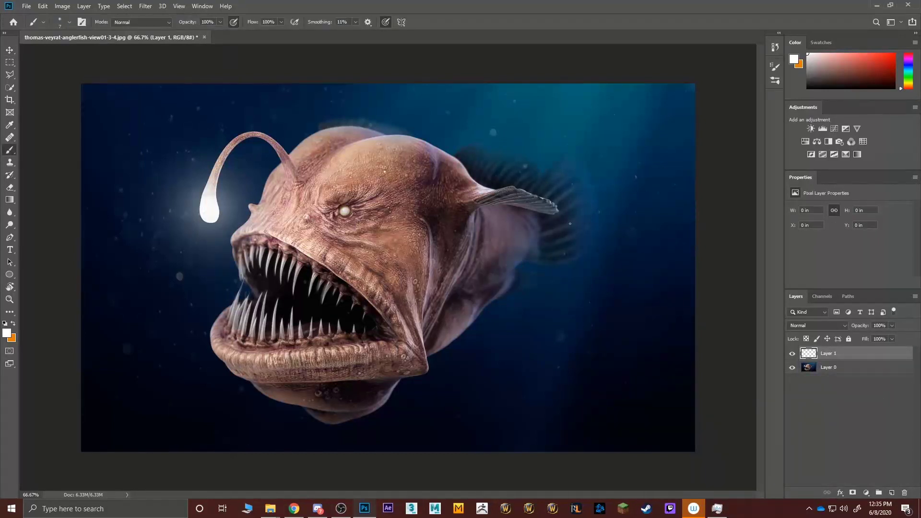
pyautogui.press(']')
pyautogui.press(']')
pyautogui.moveTo(585, 98); pyautogui.dragTo(534, 144)
pyautogui.hotkey('ctrl', 'z')
pyautogui.press('[')
pyautogui.press('[')
pyautogui.press('[')
# Step: Draw five white arrows slanting down from the bright water surface toward the fish's back and tail
pyautogui.moveTo(571, 97)
pyautogui.mouseDown()
pyautogui.moveTo(536, 142)
pyautogui.moveTo(527, 126)
pyautogui.moveTo(550, 142)
pyautogui.mouseUp()
pyautogui.moveTo(536, 95)
pyautogui.mouseDown()
pyautogui.moveTo(501, 143)
pyautogui.moveTo(515, 137)
pyautogui.mouseUp()
pyautogui.moveTo(600, 98)
pyautogui.mouseDown()
pyautogui.moveTo(572, 145)
pyautogui.moveTo(589, 135)
pyautogui.mouseUp()
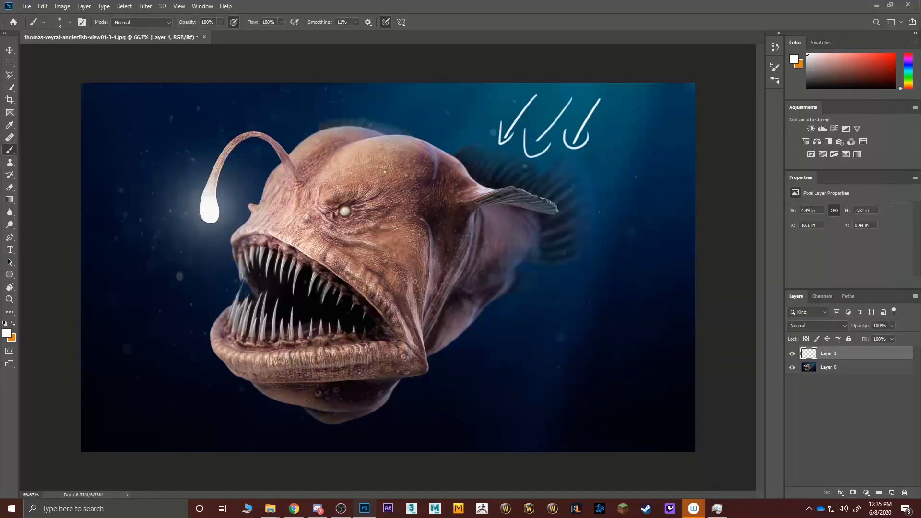
pyautogui.moveTo(636, 108); pyautogui.dragTo(601, 191)
pyautogui.moveTo(598, 179)
pyautogui.mouseDown()
pyautogui.moveTo(603, 196)
pyautogui.moveTo(616, 186)
pyautogui.mouseUp()
pyautogui.moveTo(492, 102)
pyautogui.mouseDown()
pyautogui.moveTo(461, 153)
pyautogui.moveTo(473, 147)
pyautogui.mouseUp()
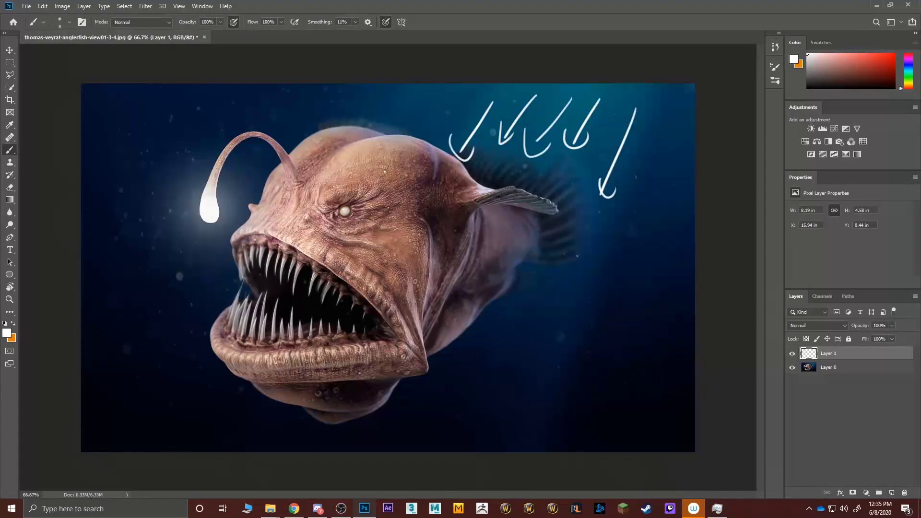
# Step: Circle the glowing lure in white and draw arrows radiating outward from it in all directions
pyautogui.moveTo(226, 186)
pyautogui.mouseDown()
pyautogui.moveTo(174, 221)
pyautogui.moveTo(223, 240)
pyautogui.moveTo(231, 186)
pyautogui.mouseUp()
pyautogui.moveTo(150, 163); pyautogui.dragTo(179, 191)
pyautogui.moveTo(142, 155)
pyautogui.mouseDown()
pyautogui.moveTo(133, 178)
pyautogui.moveTo(142, 155)
pyautogui.mouseUp()
pyautogui.moveTo(198, 191)
pyautogui.mouseDown()
pyautogui.moveTo(195, 151)
pyautogui.moveTo(253, 168)
pyautogui.mouseUp()
pyautogui.moveTo(241, 164); pyautogui.dragTo(255, 172)
pyautogui.moveTo(172, 227); pyautogui.dragTo(148, 236)
pyautogui.moveTo(144, 238)
pyautogui.mouseDown()
pyautogui.moveTo(138, 252)
pyautogui.moveTo(183, 279)
pyautogui.mouseUp()
pyautogui.moveTo(177, 274)
pyautogui.mouseDown()
pyautogui.moveTo(183, 283)
pyautogui.moveTo(191, 275)
pyautogui.mouseUp()
pyautogui.moveTo(222, 243); pyautogui.dragTo(257, 264)
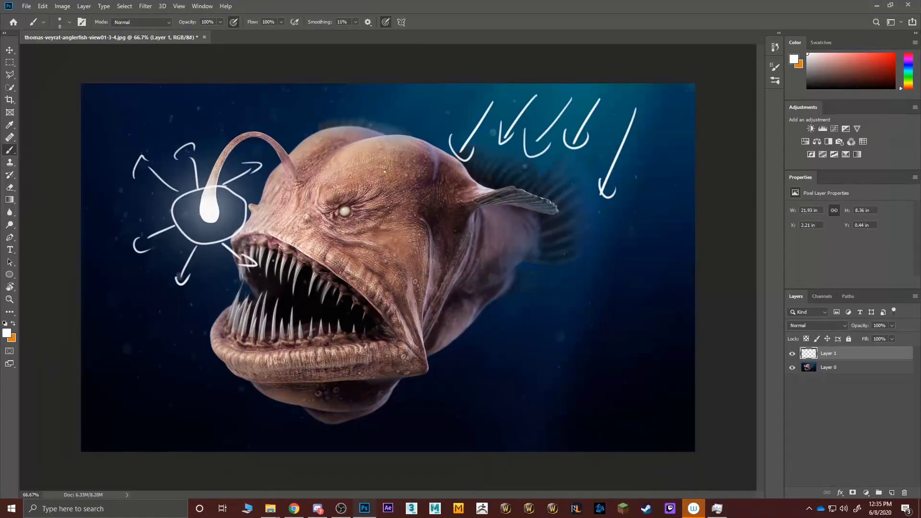
pyautogui.moveTo(248, 222); pyautogui.dragTo(306, 225)
pyautogui.moveTo(280, 214); pyautogui.dragTo(282, 232)
# Step: Handwrite the label "point light" in white above the fish's lure
pyautogui.moveTo(168, 106)
pyautogui.mouseDown()
pyautogui.moveTo(172, 128)
pyautogui.moveTo(178, 102)
pyautogui.mouseUp()
pyautogui.moveTo(173, 108); pyautogui.dragTo(239, 107)
pyautogui.moveTo(212, 99)
pyautogui.mouseDown()
pyautogui.moveTo(273, 104)
pyautogui.moveTo(284, 92)
pyautogui.mouseUp()
pyautogui.moveTo(278, 101); pyautogui.dragTo(288, 117)
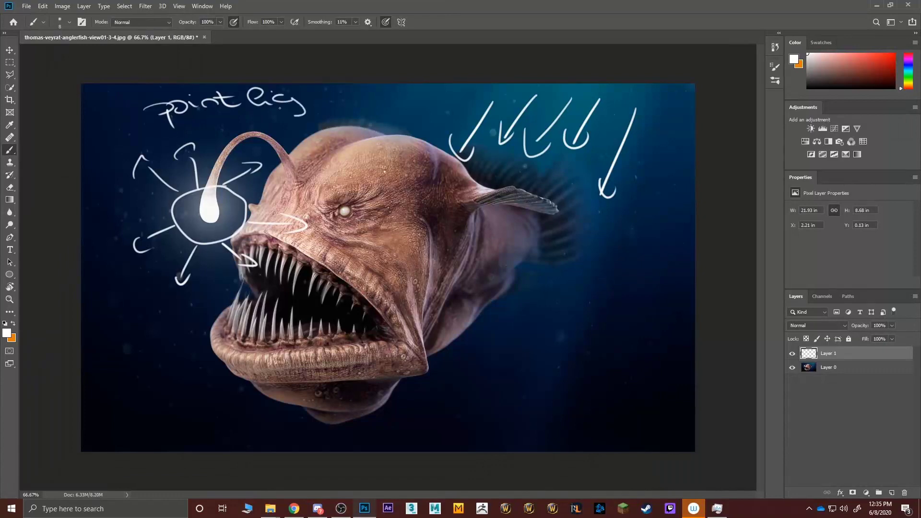
pyautogui.moveTo(294, 84); pyautogui.dragTo(292, 114)
pyautogui.moveTo(293, 103); pyautogui.dragTo(331, 102)
pyautogui.moveTo(312, 93); pyautogui.dragTo(337, 90)
pyautogui.moveTo(598, 233); pyautogui.dragTo(597, 251)
pyautogui.moveTo(599, 244)
pyautogui.mouseDown()
pyautogui.moveTo(619, 227)
pyautogui.moveTo(627, 242)
pyautogui.moveTo(647, 234)
pyautogui.mouseUp()
pyautogui.click(611, 225)
pyautogui.moveTo(641, 205)
pyautogui.mouseDown()
pyautogui.moveTo(655, 222)
pyautogui.moveTo(659, 207)
pyautogui.moveTo(689, 205)
pyautogui.mouseUp()
pyautogui.click(665, 219)
pyautogui.moveTo(694, 196); pyautogui.dragTo(701, 197)
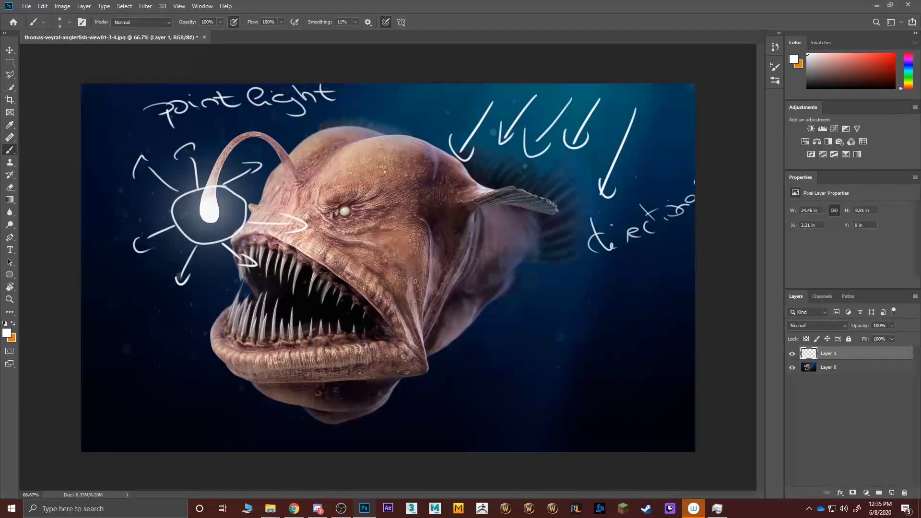
pyautogui.hotkey('ctrl', 'z')
pyautogui.hotkey('ctrl', 'z')
pyautogui.hotkey('ctrl', 'z')
pyautogui.hotkey('ctrl', 'z')
pyautogui.hotkey('ctrl', 'z')
pyautogui.hotkey('ctrl', 'z')
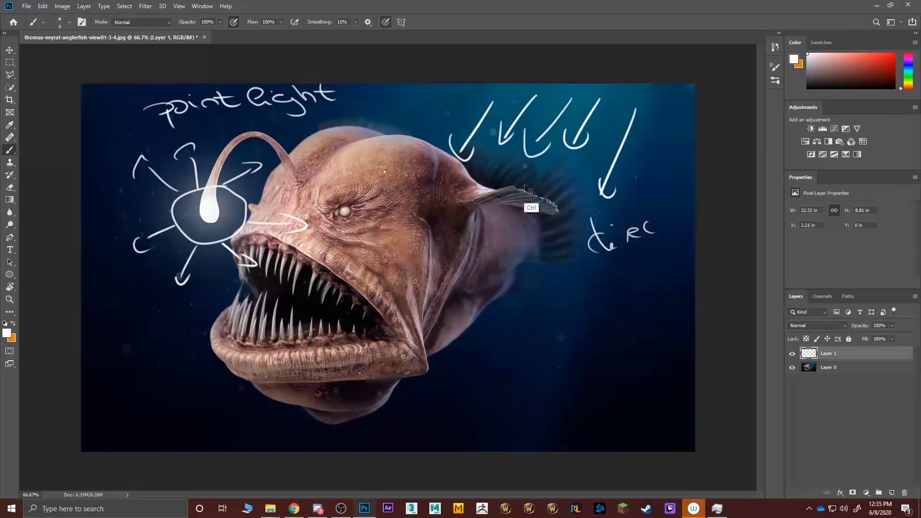
pyautogui.hotkey('ctrl', 'z')
pyautogui.hotkey('ctrl', 'z')
pyautogui.hotkey('ctrl', 'z')
pyautogui.hotkey('ctrl', 'z')
pyautogui.hotkey('ctrl', 'z')
# Step: Handwrite and underline "direct light" beside the fish's tail, and add a few small downward arrows beneath it
pyautogui.moveTo(555, 245)
pyautogui.mouseDown()
pyautogui.moveTo(581, 262)
pyautogui.moveTo(605, 245)
pyautogui.mouseUp()
pyautogui.moveTo(607, 249); pyautogui.dragTo(626, 236)
pyautogui.moveTo(622, 223); pyautogui.dragTo(613, 242)
pyautogui.moveTo(557, 298)
pyautogui.mouseDown()
pyautogui.moveTo(577, 311)
pyautogui.moveTo(623, 312)
pyautogui.mouseUp()
pyautogui.moveTo(602, 275)
pyautogui.mouseDown()
pyautogui.moveTo(623, 287)
pyautogui.moveTo(648, 268)
pyautogui.mouseUp()
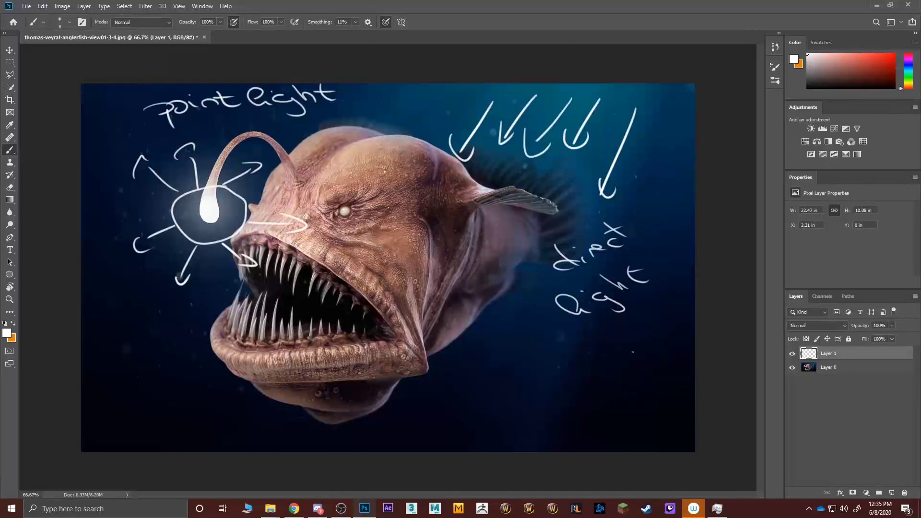
pyautogui.moveTo(581, 338); pyautogui.dragTo(663, 306)
pyautogui.moveTo(565, 356)
pyautogui.mouseDown()
pyautogui.moveTo(562, 380)
pyautogui.moveTo(574, 383)
pyautogui.moveTo(588, 370)
pyautogui.moveTo(586, 379)
pyautogui.mouseUp()
pyautogui.moveTo(585, 377); pyautogui.dragTo(601, 368)
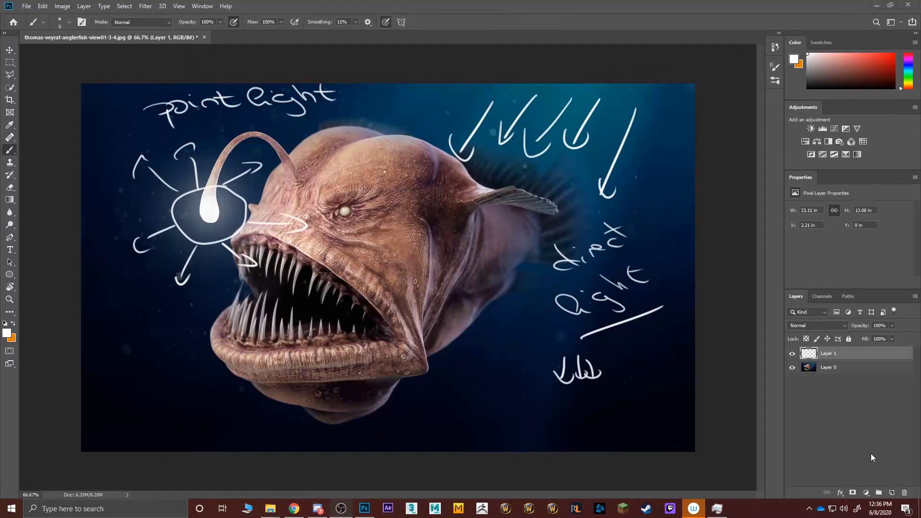
# Step: Hide the annotation layer and, on another new layer, draw a large freehand outline around the fish's rear half and surrounding water
pyautogui.click(792, 353)
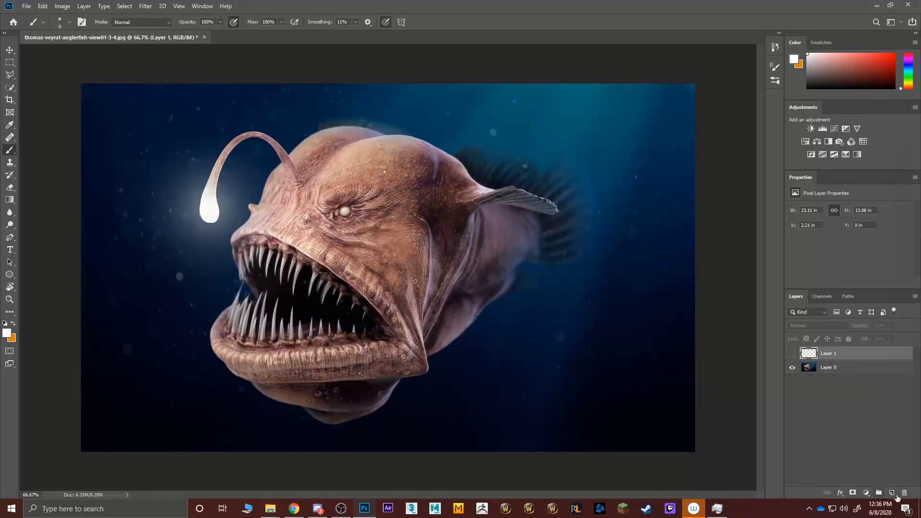
pyautogui.click(891, 492)
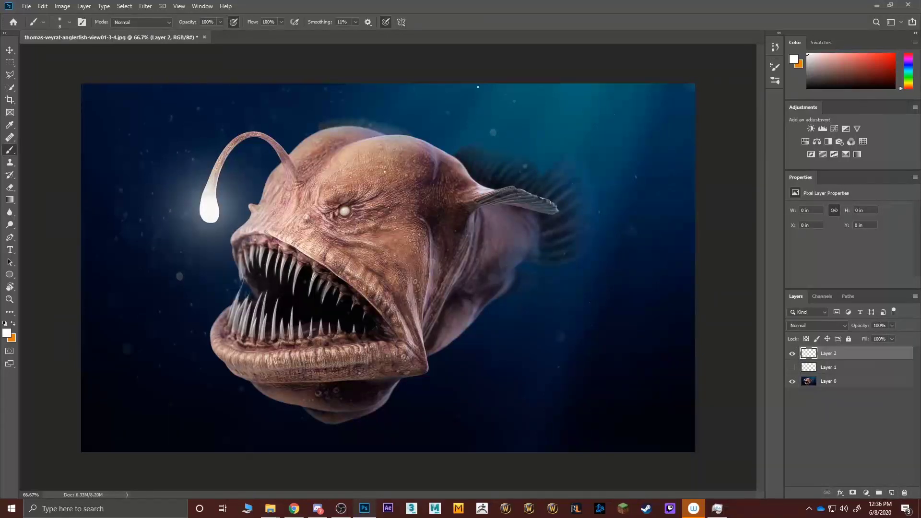
pyautogui.moveTo(477, 86)
pyautogui.mouseDown()
pyautogui.moveTo(461, 382)
pyautogui.moveTo(587, 465)
pyautogui.moveTo(726, 381)
pyautogui.moveTo(712, 262)
pyautogui.moveTo(676, 165)
pyautogui.moveTo(548, 81)
pyautogui.mouseUp()
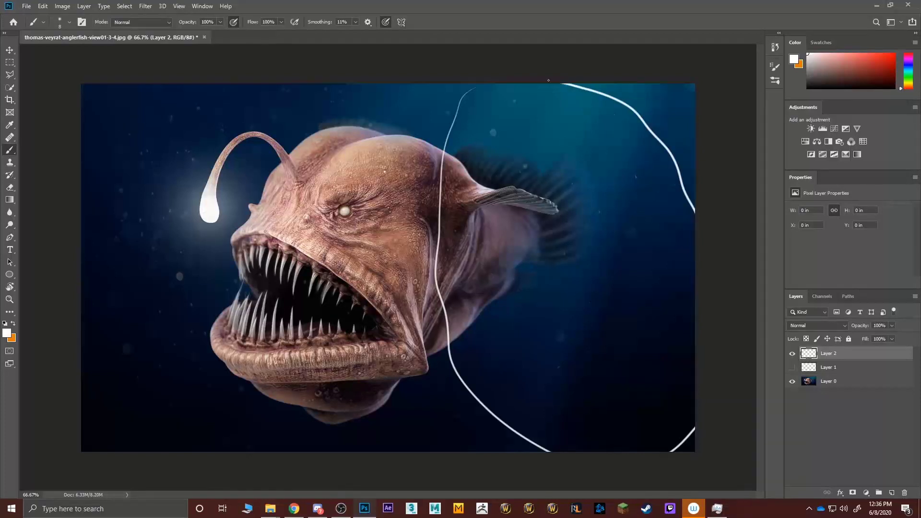
# Step: Circle the fish's lure and draw arrows pointing outward from it to the sides and downward
pyautogui.moveTo(222, 192)
pyautogui.mouseDown()
pyautogui.moveTo(234, 237)
pyautogui.moveTo(225, 193)
pyautogui.moveTo(285, 195)
pyautogui.mouseUp()
pyautogui.moveTo(193, 201); pyautogui.dragTo(135, 191)
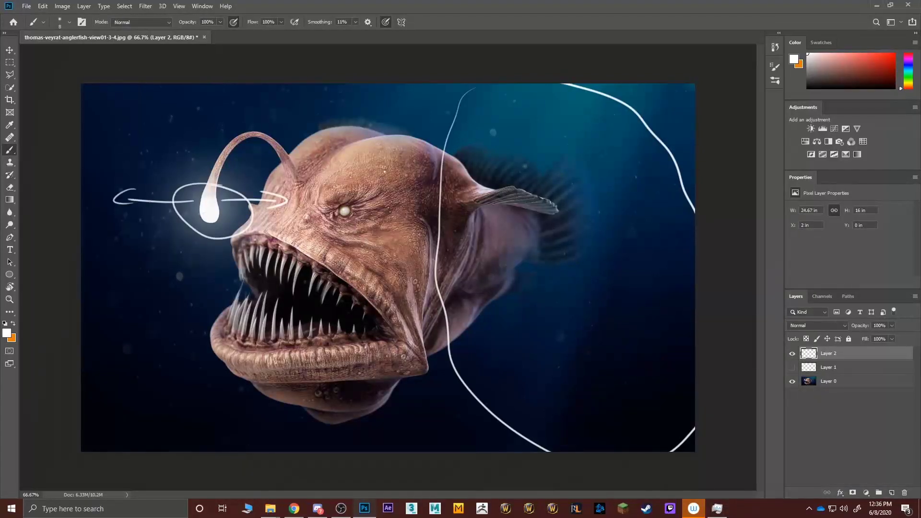
pyautogui.moveTo(203, 218)
pyautogui.mouseDown()
pyautogui.moveTo(178, 234)
pyautogui.moveTo(231, 242)
pyautogui.mouseUp()
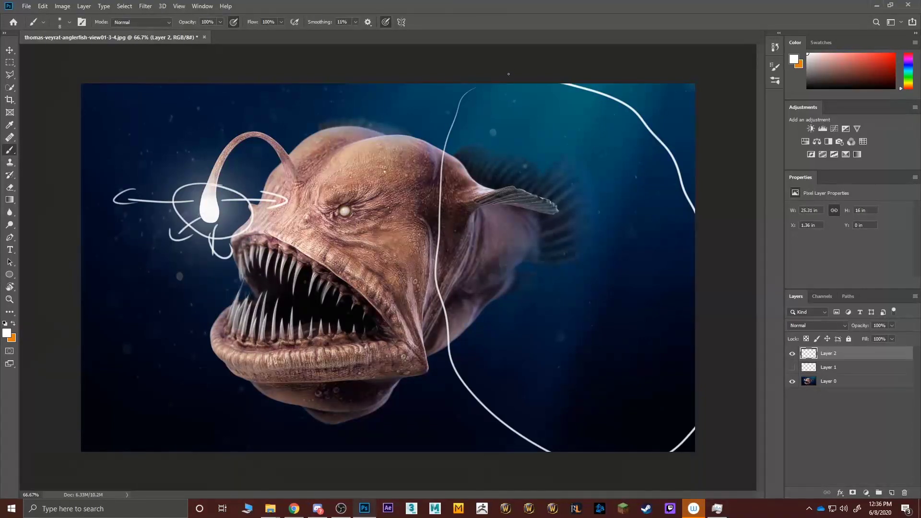
# Step: Hatch the outlined area around the tail with nine parallel diagonal strokes showing the directional light
pyautogui.moveTo(535, 85); pyautogui.dragTo(462, 136)
pyautogui.moveTo(599, 88); pyautogui.dragTo(464, 178)
pyautogui.moveTo(624, 117); pyautogui.dragTo(475, 216)
pyautogui.moveTo(621, 169); pyautogui.dragTo(453, 270)
pyautogui.moveTo(620, 205); pyautogui.dragTo(422, 325)
pyautogui.moveTo(657, 239); pyautogui.dragTo(475, 342)
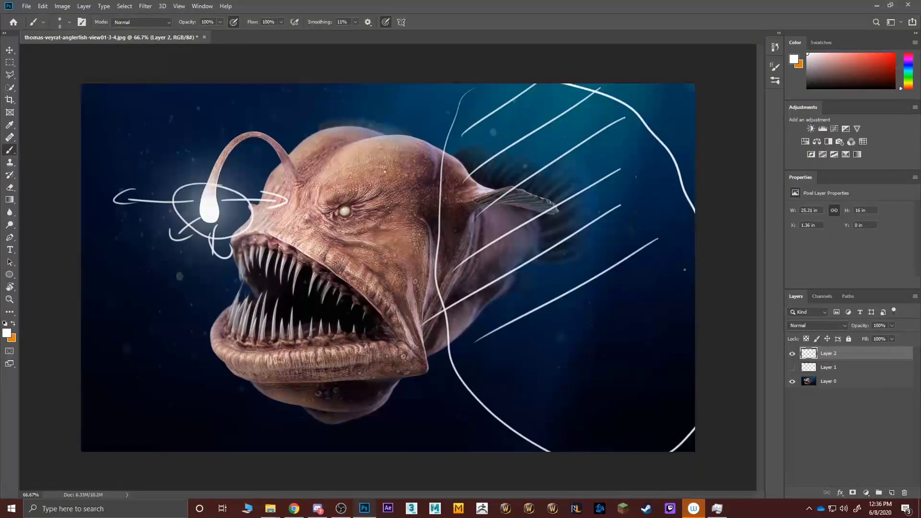
pyautogui.moveTo(684, 269); pyautogui.dragTo(469, 383)
pyautogui.moveTo(655, 318); pyautogui.dragTo(503, 404)
pyautogui.moveTo(651, 358); pyautogui.dragTo(564, 397)
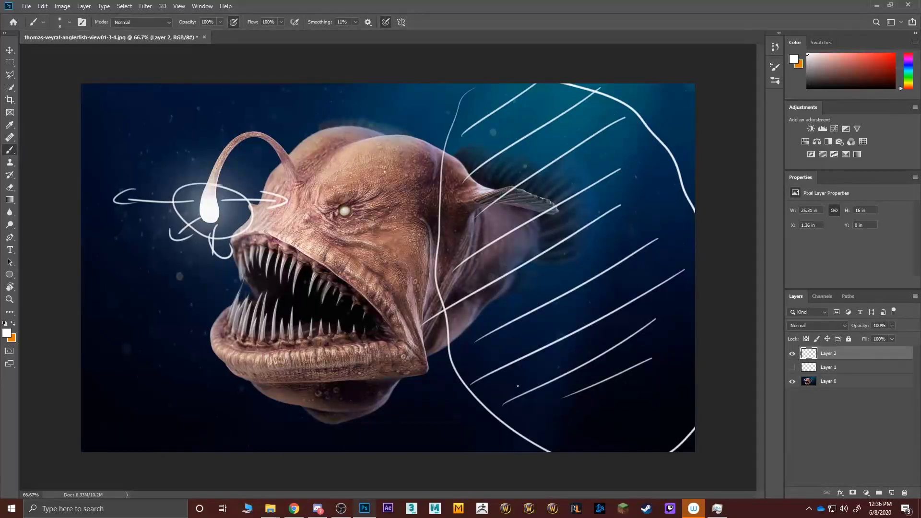
# Step: Delete both annotation layers, Layer 1 and Layer 2
pyautogui.keyDown('shift'); pyautogui.click(822, 370); pyautogui.keyUp('shift')
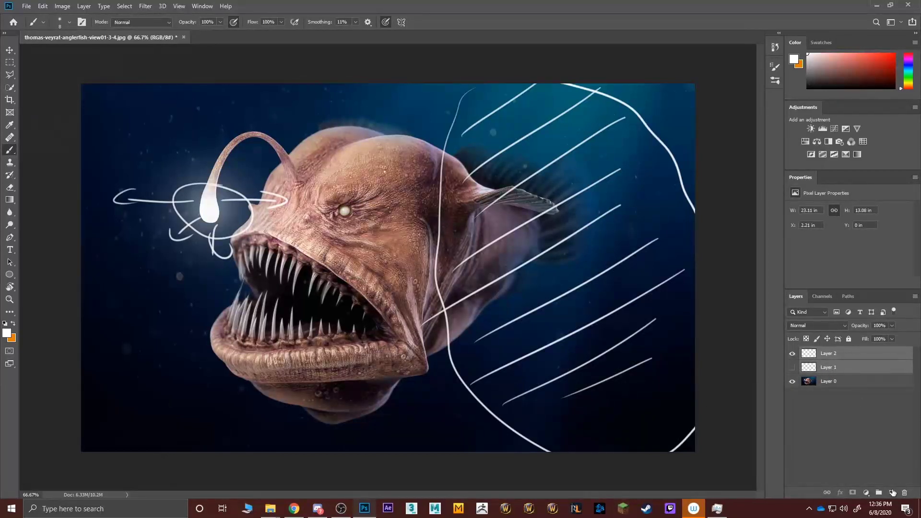
pyautogui.press('Delete')
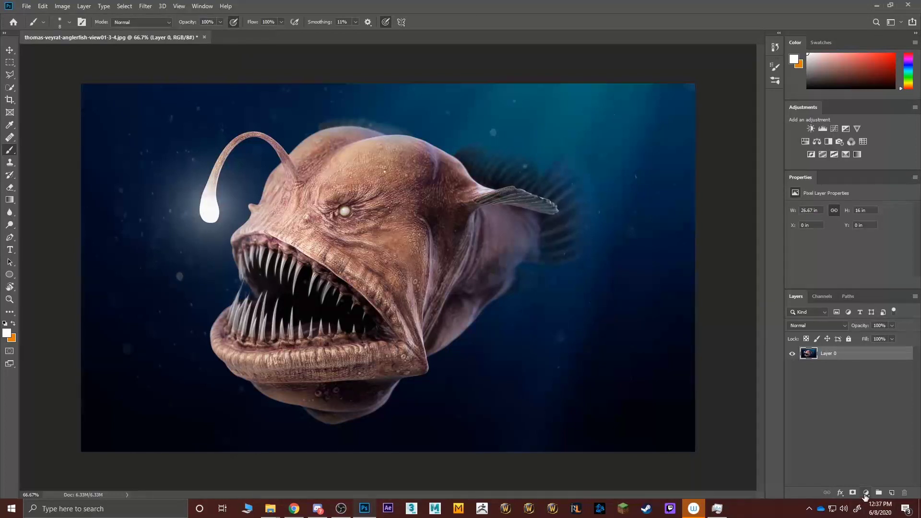
# Step: Add an Exposure adjustment layer above the fish with exposure -5.94 and invert its layer mask to black
pyautogui.click(866, 493)
pyautogui.click(865, 381)
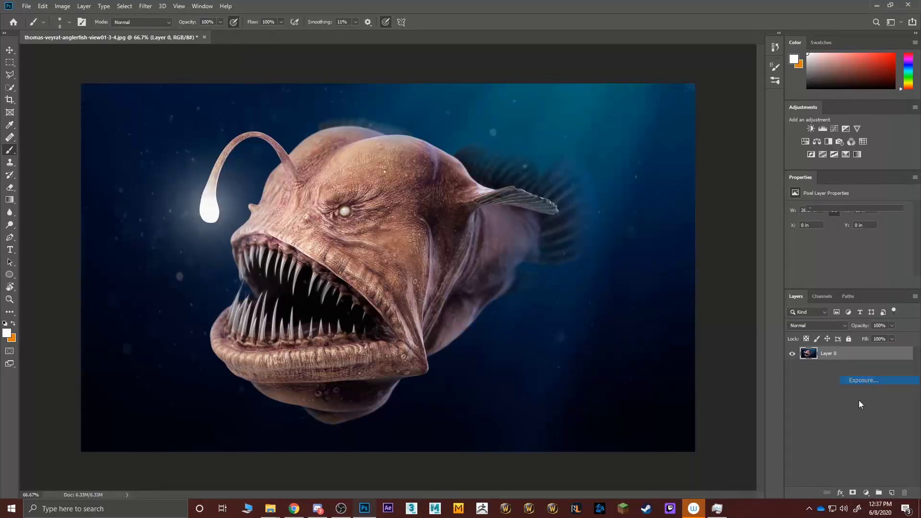
pyautogui.click(866, 493)
pyautogui.click(840, 335)
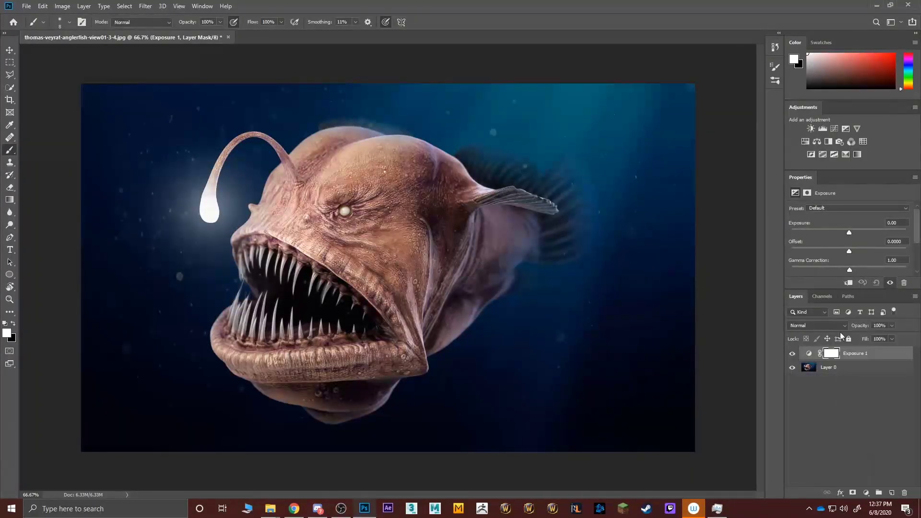
pyautogui.moveTo(850, 232); pyautogui.dragTo(812, 235)
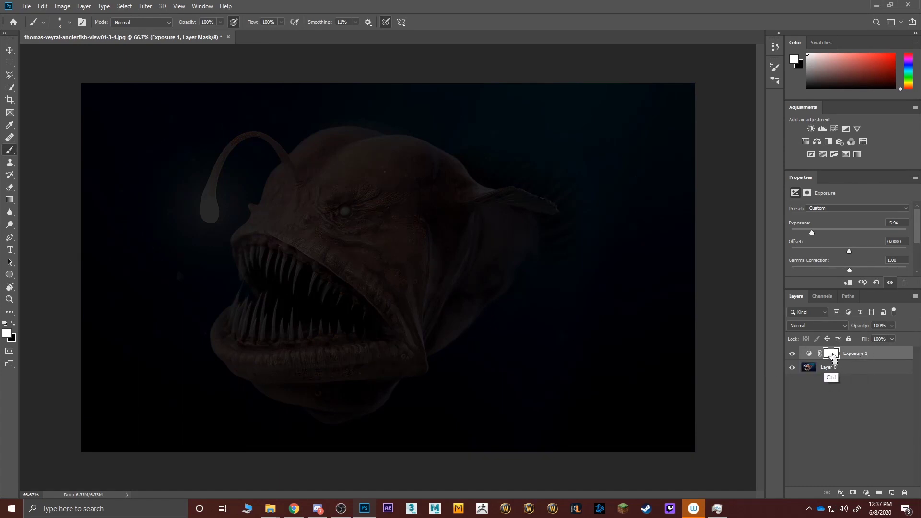
pyautogui.hotkey('ctrl', 'i')
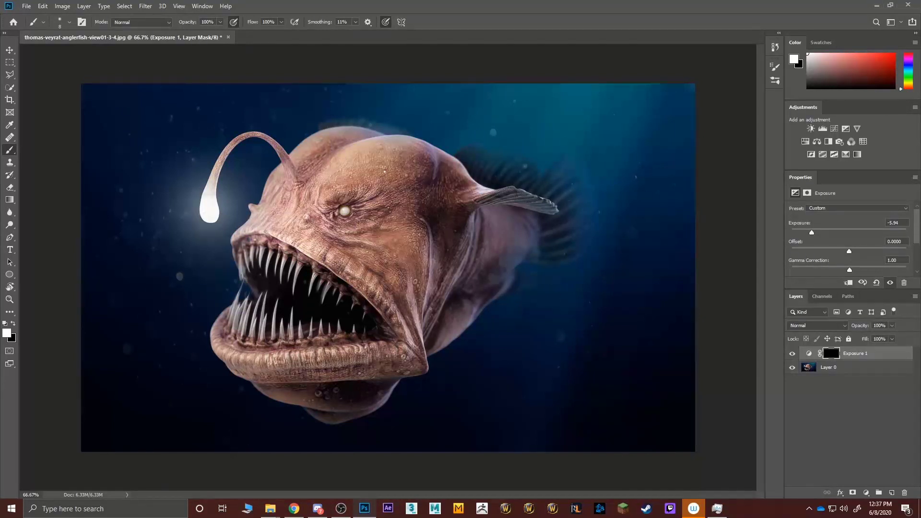
# Step: Resize the soft brush to 250 px for painting on the Exposure mask
pyautogui.press(']')
pyautogui.press(']')
pyautogui.press(']')
pyautogui.press(']')
pyautogui.press(']')
pyautogui.press(']')
pyautogui.press(']')
pyautogui.press(']')
pyautogui.press(']')
pyautogui.press(']')
pyautogui.press(']')
pyautogui.press(']')
pyautogui.press(']')
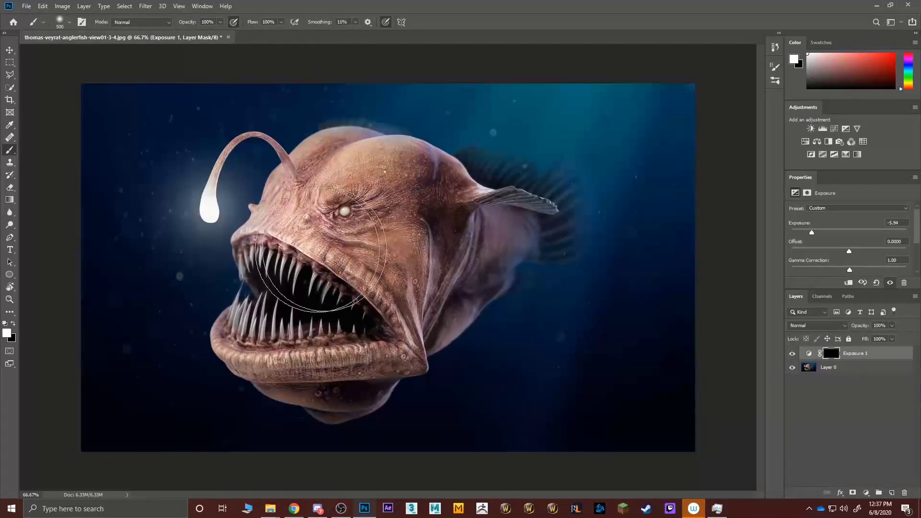
pyautogui.press('[')
pyautogui.press('[')
pyautogui.press('[')
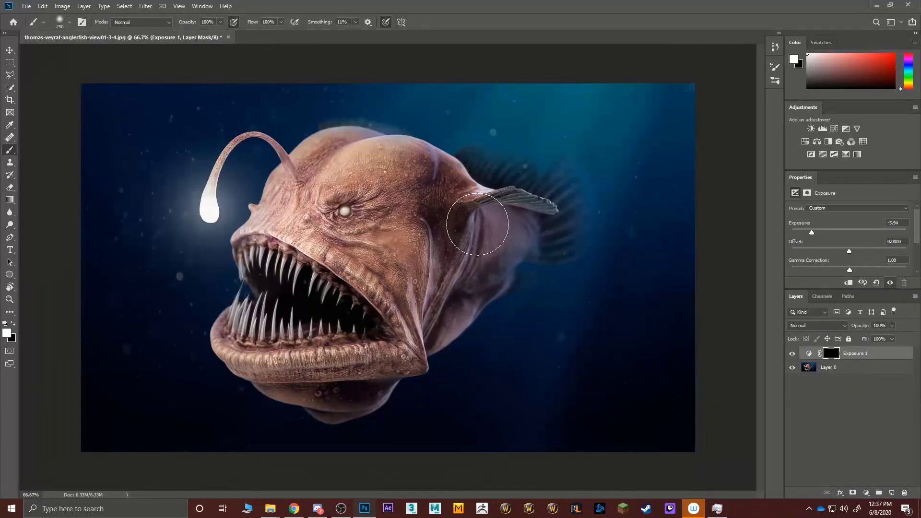
# Step: Try painting shadow behind the fish's gills on the Exposure mask, and refill the whole mask with black
pyautogui.moveTo(468, 222)
pyautogui.mouseDown()
pyautogui.moveTo(441, 341)
pyautogui.moveTo(412, 370)
pyautogui.moveTo(491, 230)
pyautogui.moveTo(506, 222)
pyautogui.moveTo(467, 312)
pyautogui.mouseUp()
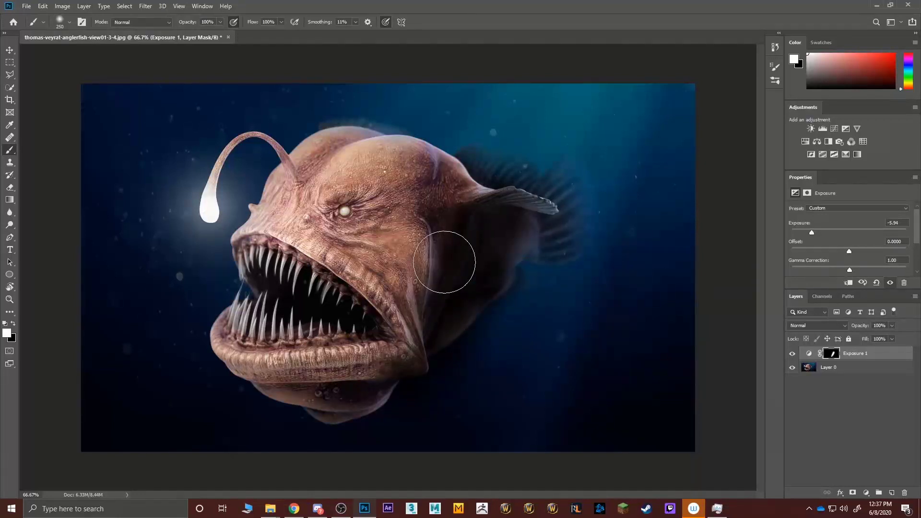
pyautogui.hotkey('ctrl', 'z')
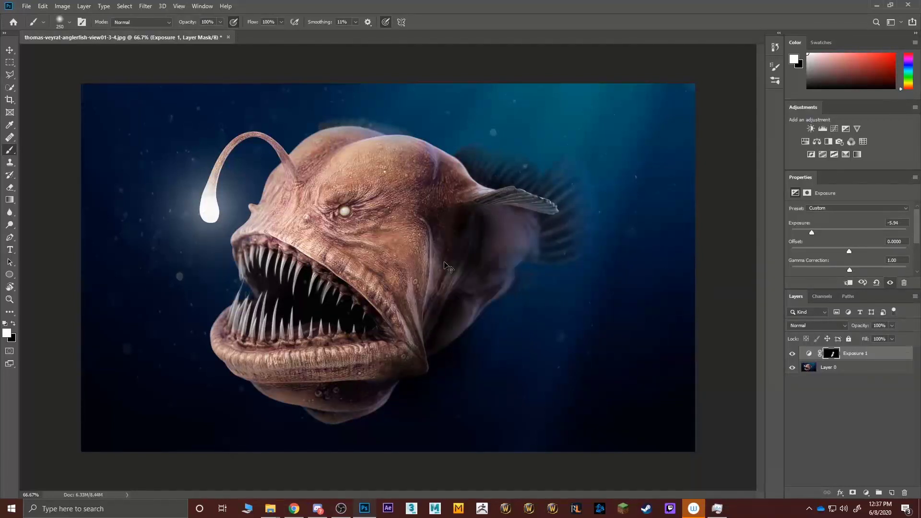
pyautogui.hotkey('alt', 'BackSpace')
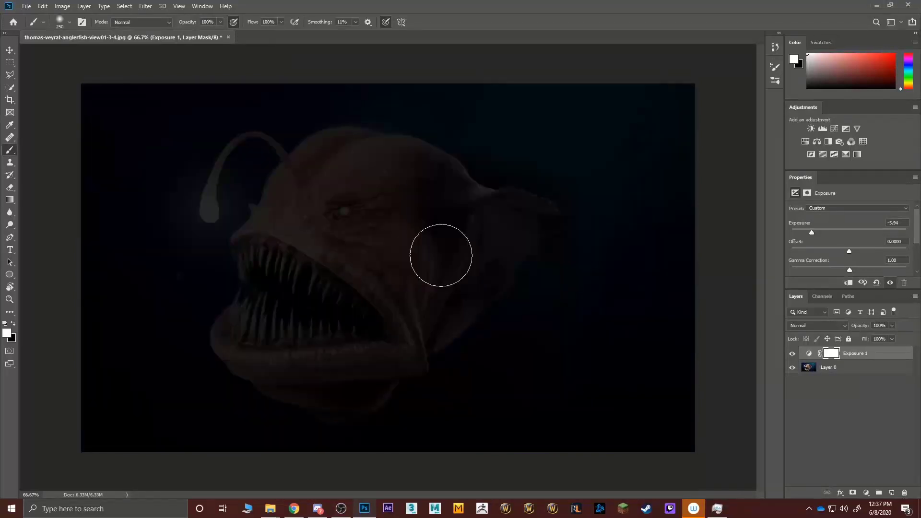
pyautogui.hotkey('ctrl', 'BackSpace')
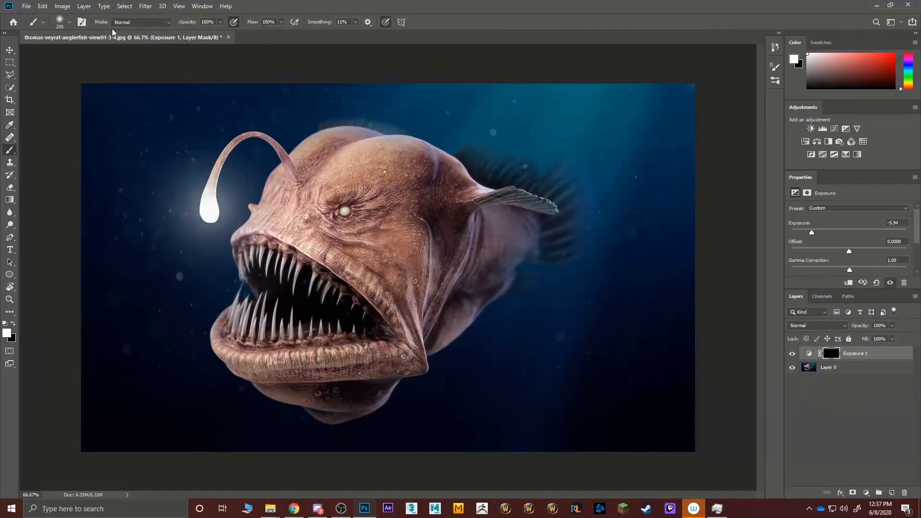
# Step: Lower the brush opacity to 9% and switch the brush to the Hard Round preset
pyautogui.click(222, 22)
pyautogui.moveTo(184, 36); pyautogui.dragTo(181, 34)
pyautogui.click(66, 24)
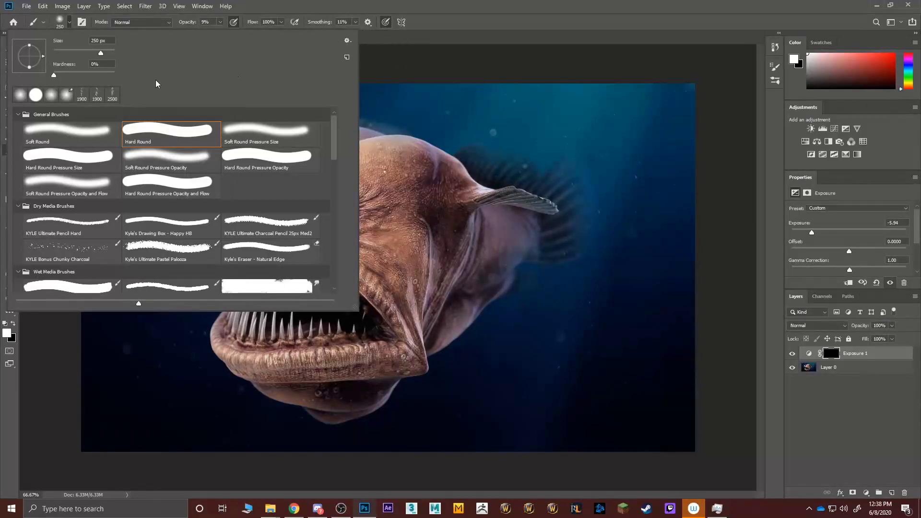
pyautogui.click(64, 134)
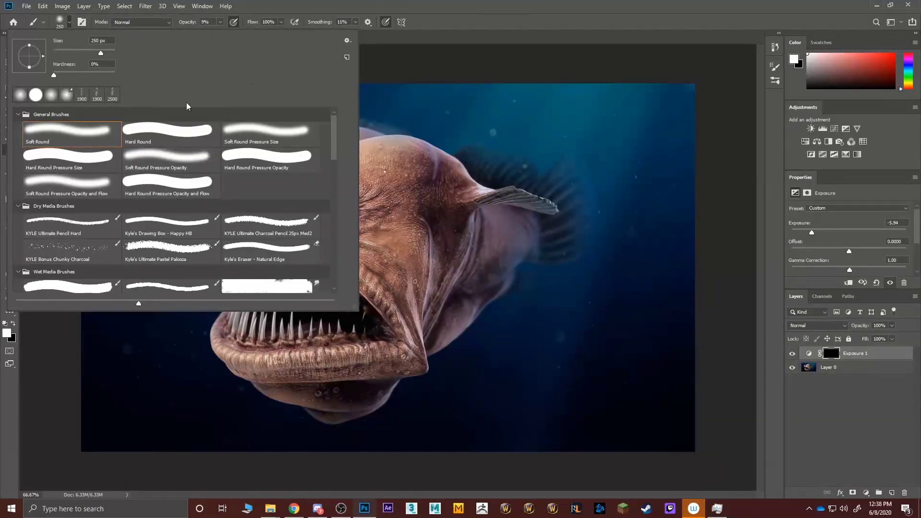
pyautogui.click(178, 139)
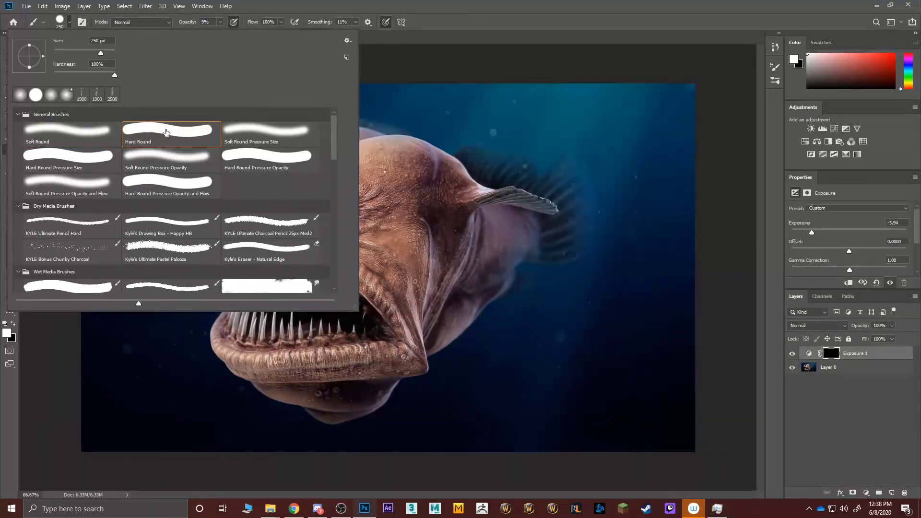
pyautogui.click(452, 62)
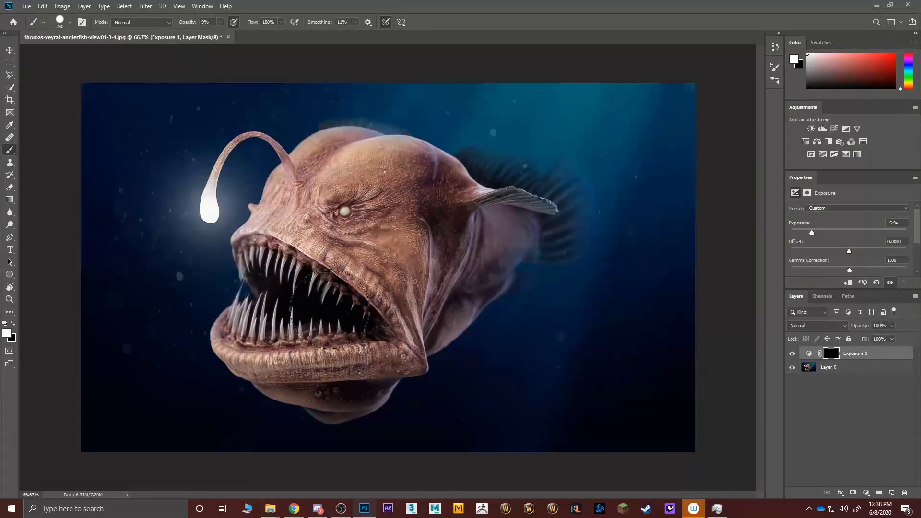
# Step: Try painting on the Exposure mask with the hard-edged brush and examine the stroke edges above the fish's back
pyautogui.moveTo(330, 307); pyautogui.dragTo(372, 307)
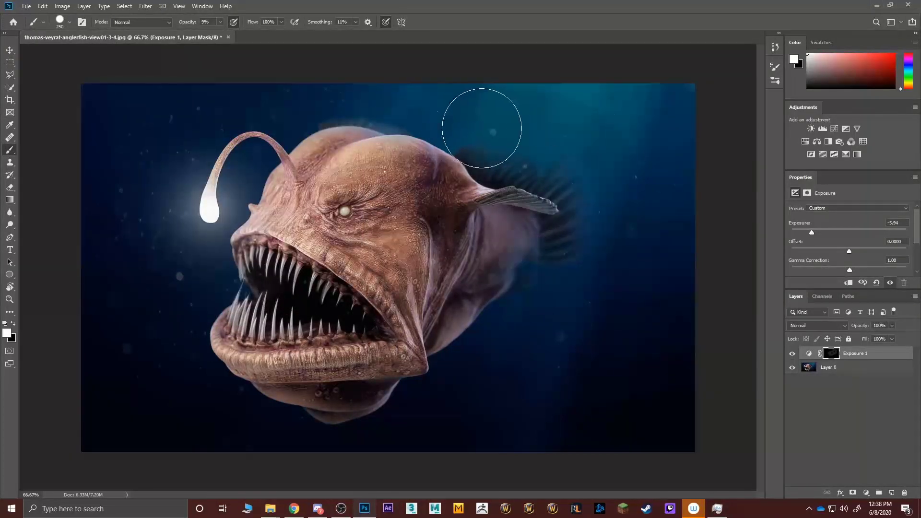
pyautogui.press('z')
pyautogui.click(443, 119)
pyautogui.click(440, 119)
pyautogui.press('space')
pyautogui.moveTo(461, 117); pyautogui.dragTo(391, 194)
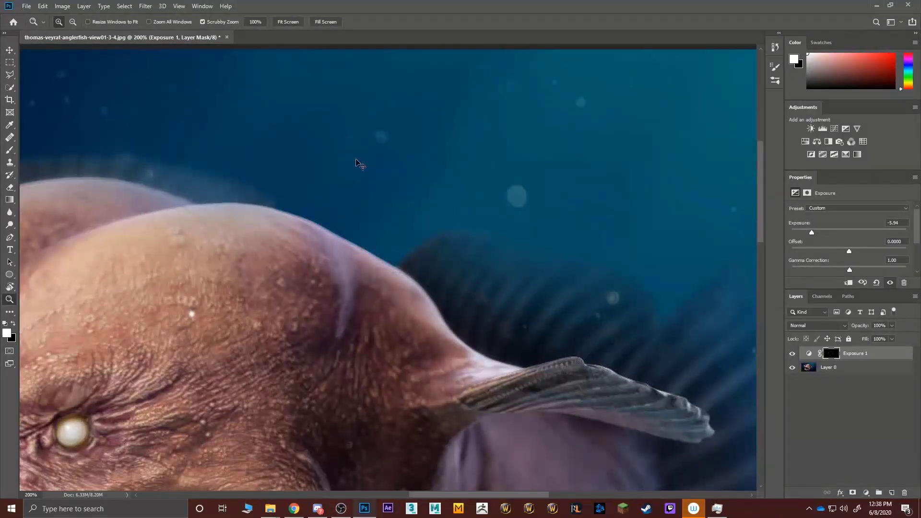
pyautogui.scroll(-6, 334, 232)
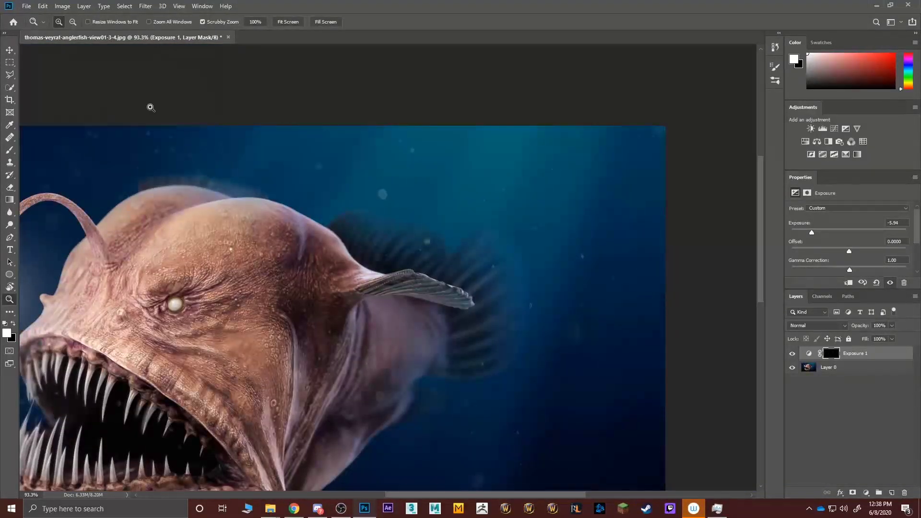
# Step: Switch the brush to the Soft Round preset
pyautogui.press('b')
pyautogui.click(59, 20)
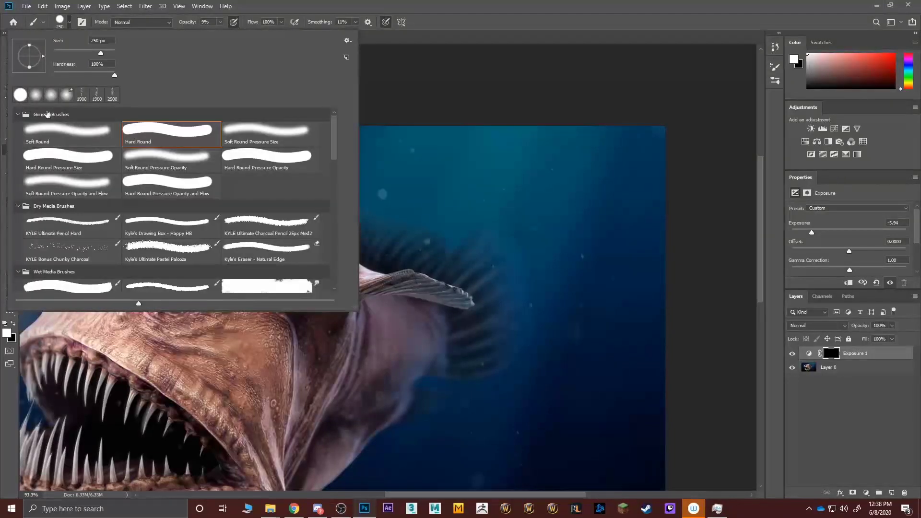
pyautogui.click(45, 129)
pyautogui.press('Return')
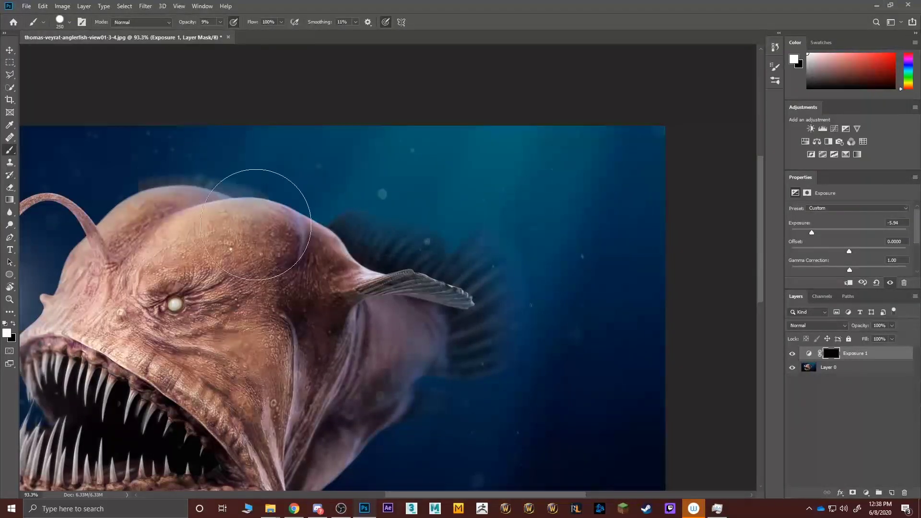
pyautogui.click(64, 24)
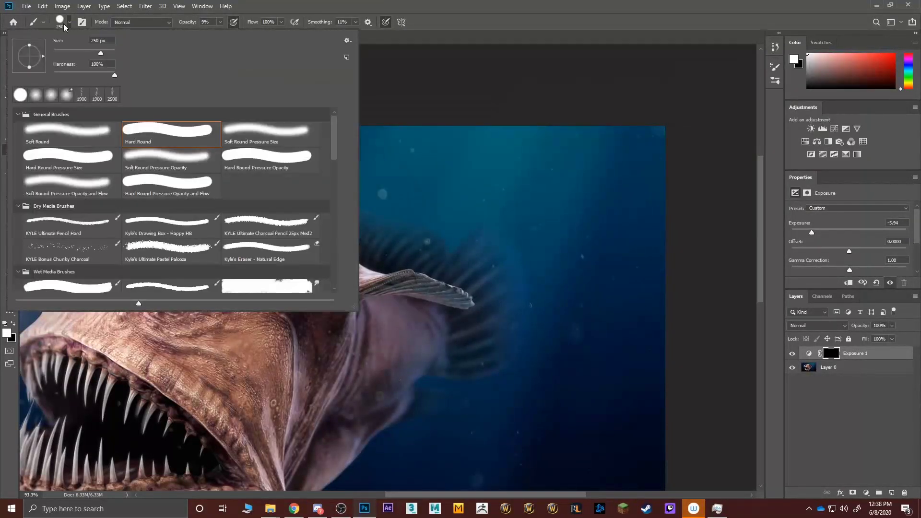
pyautogui.click(34, 129)
pyautogui.press('Return')
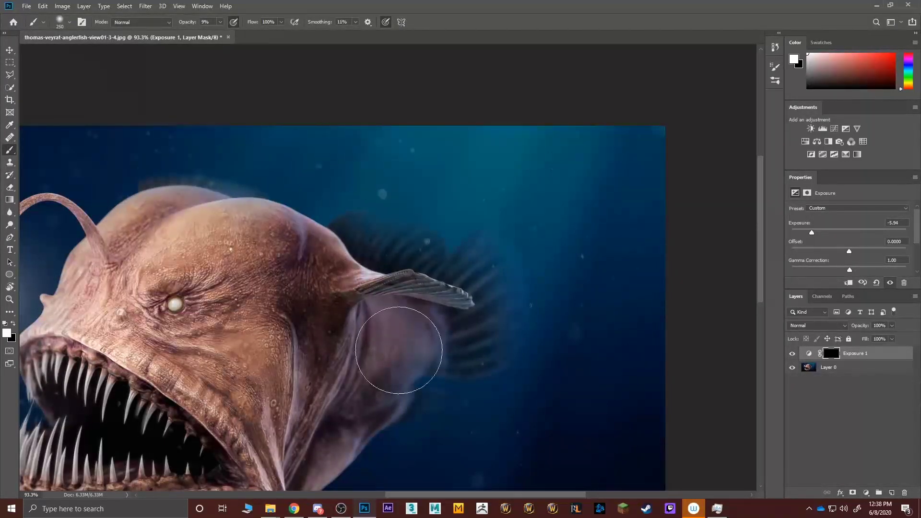
# Step: Enlarge the soft brush to 700 px and paint shadow over the fish's tail, back, underside and surrounding water on the Exposure mask
pyautogui.scroll(-2, 338, 342)
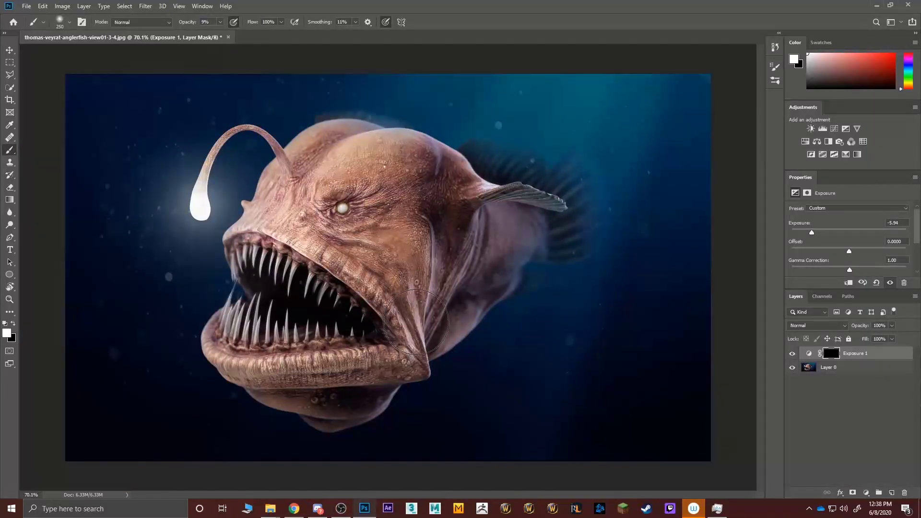
pyautogui.press(']')
pyautogui.press(']')
pyautogui.press(']')
pyautogui.press(']')
pyautogui.press(']')
pyautogui.press(']')
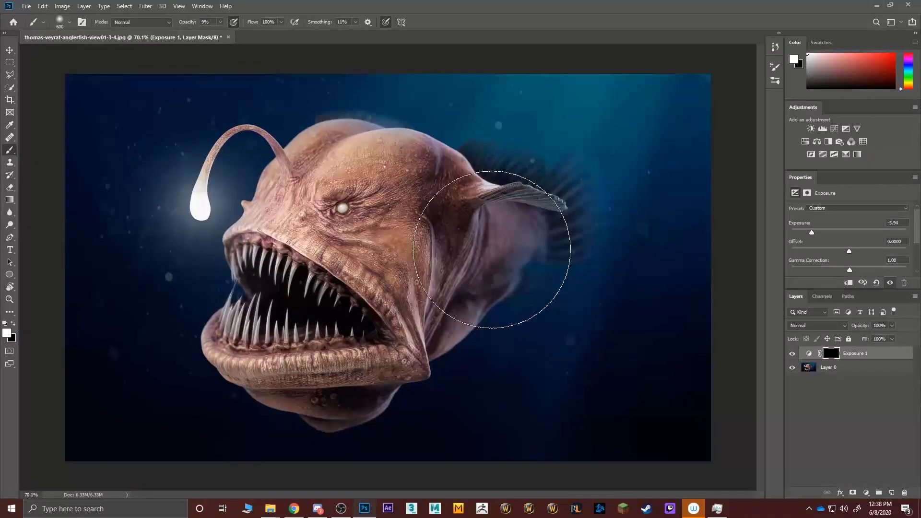
pyautogui.press(']')
pyautogui.press(']')
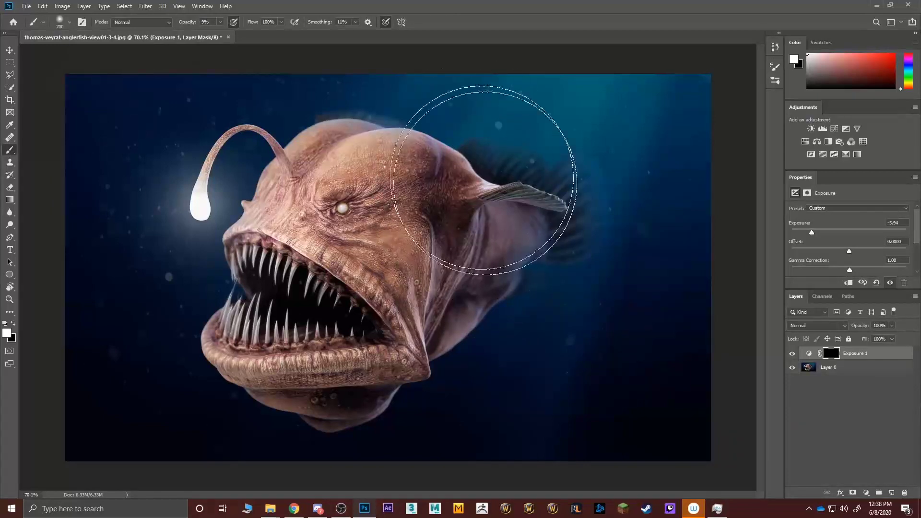
pyautogui.moveTo(484, 180)
pyautogui.mouseDown()
pyautogui.moveTo(460, 364)
pyautogui.moveTo(535, 204)
pyautogui.moveTo(495, 157)
pyautogui.moveTo(542, 221)
pyautogui.moveTo(475, 347)
pyautogui.moveTo(499, 118)
pyautogui.moveTo(408, 109)
pyautogui.moveTo(594, 186)
pyautogui.moveTo(443, 421)
pyautogui.moveTo(561, 170)
pyautogui.moveTo(554, 133)
pyautogui.moveTo(573, 194)
pyautogui.moveTo(435, 464)
pyautogui.moveTo(554, 153)
pyautogui.moveTo(545, 121)
pyautogui.moveTo(342, 478)
pyautogui.moveTo(573, 172)
pyautogui.moveTo(594, 158)
pyautogui.moveTo(399, 425)
pyautogui.moveTo(447, 163)
pyautogui.moveTo(514, 176)
pyautogui.moveTo(452, 321)
pyautogui.moveTo(502, 90)
pyautogui.moveTo(537, 364)
pyautogui.moveTo(482, 279)
pyautogui.moveTo(464, 135)
pyautogui.moveTo(434, 437)
pyautogui.moveTo(484, 164)
pyautogui.moveTo(467, 375)
pyautogui.moveTo(532, 136)
pyautogui.moveTo(571, 308)
pyautogui.moveTo(500, 310)
pyautogui.moveTo(443, 129)
pyautogui.moveTo(400, 99)
pyautogui.moveTo(510, 165)
pyautogui.moveTo(404, 435)
pyautogui.moveTo(464, 209)
pyautogui.moveTo(447, 132)
pyautogui.moveTo(431, 118)
pyautogui.moveTo(562, 255)
pyautogui.moveTo(463, 425)
pyautogui.moveTo(570, 161)
pyautogui.moveTo(595, 152)
pyautogui.moveTo(352, 427)
pyautogui.moveTo(550, 185)
pyautogui.moveTo(604, 163)
pyautogui.moveTo(593, 288)
pyautogui.moveTo(538, 349)
pyautogui.moveTo(465, 114)
pyautogui.moveTo(380, 101)
pyautogui.moveTo(479, 163)
pyautogui.moveTo(447, 173)
pyautogui.moveTo(496, 175)
pyautogui.moveTo(467, 353)
pyautogui.moveTo(345, 103)
pyautogui.moveTo(513, 321)
pyautogui.moveTo(393, 310)
pyautogui.moveTo(323, 286)
pyautogui.moveTo(462, 317)
pyautogui.moveTo(299, 451)
pyautogui.moveTo(391, 403)
pyautogui.moveTo(105, 471)
pyautogui.moveTo(229, 462)
pyautogui.moveTo(412, 388)
pyautogui.moveTo(108, 423)
pyautogui.moveTo(209, 417)
pyautogui.moveTo(272, 368)
pyautogui.moveTo(115, 122)
pyautogui.moveTo(69, 247)
pyautogui.moveTo(174, 93)
pyautogui.moveTo(378, 383)
pyautogui.moveTo(337, 402)
pyautogui.mouseUp()
pyautogui.scroll(-2, 337, 403)
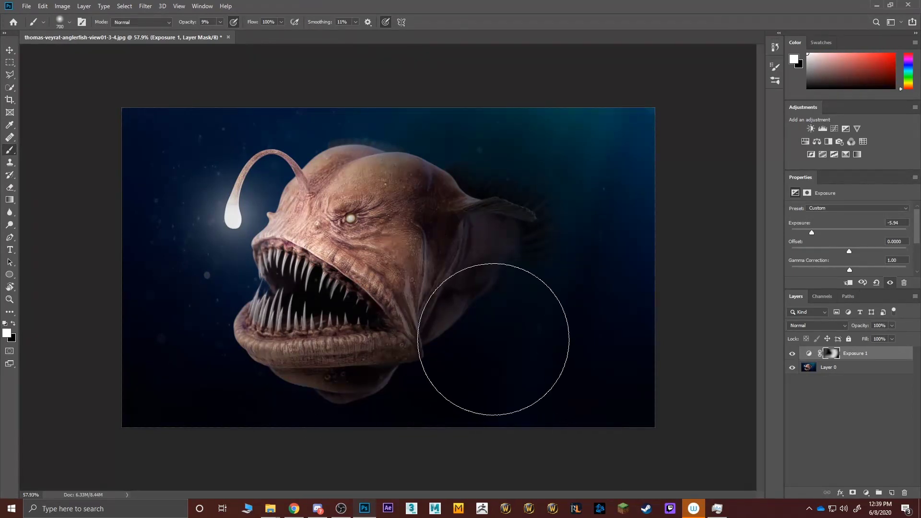
# Step: Rename the darkening Exposure 1 layer as Dark and leave no layer selected
pyautogui.click(853, 458)
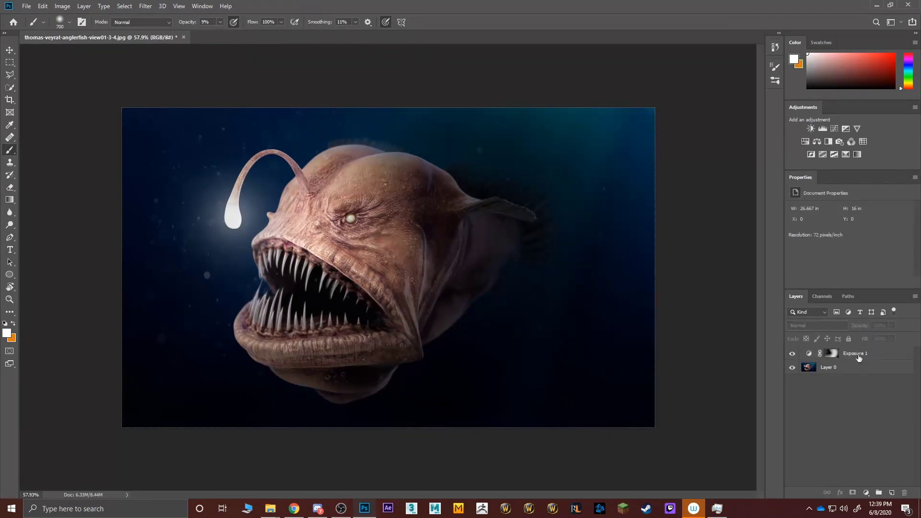
pyautogui.doubleClick(857, 353)
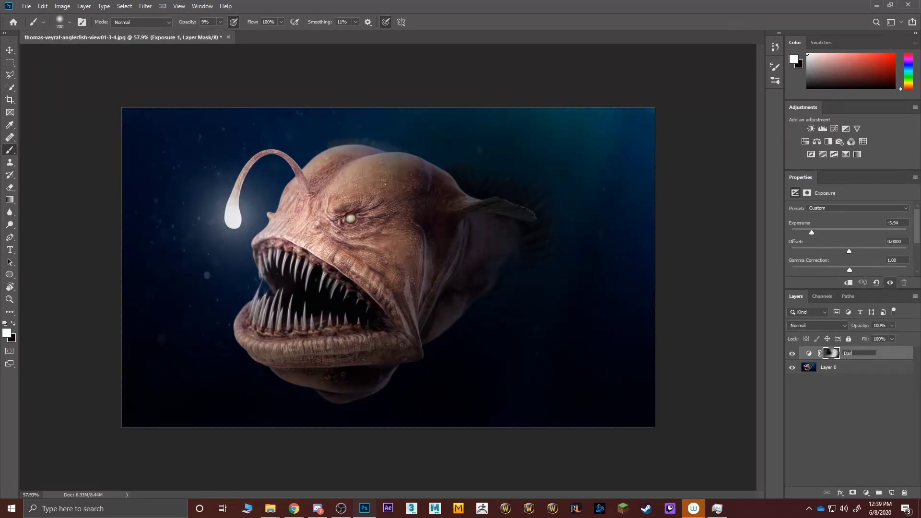
pyautogui.press('Return')
pyautogui.click(875, 442)
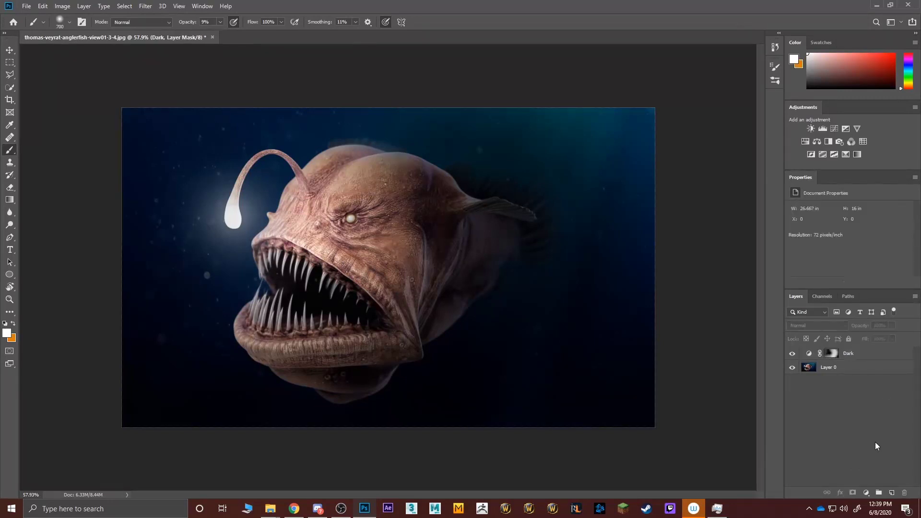
# Step: Add a second Exposure adjustment layer above Dark with exposure +1.37 and invert its mask to black
pyautogui.click(866, 492)
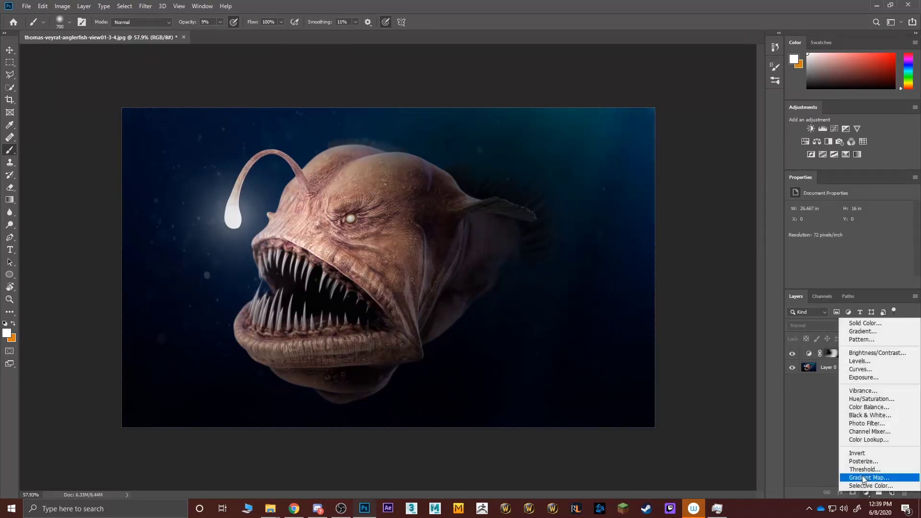
pyautogui.click(861, 378)
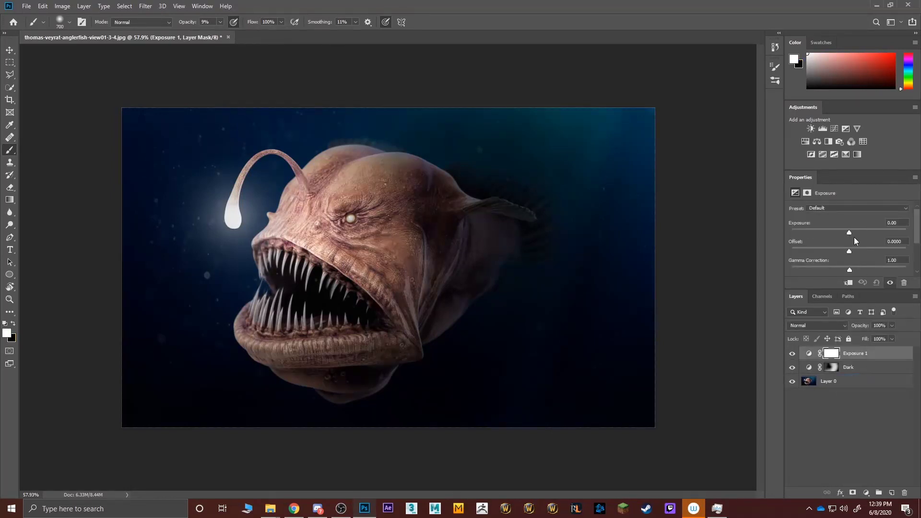
pyautogui.moveTo(849, 231); pyautogui.dragTo(861, 231)
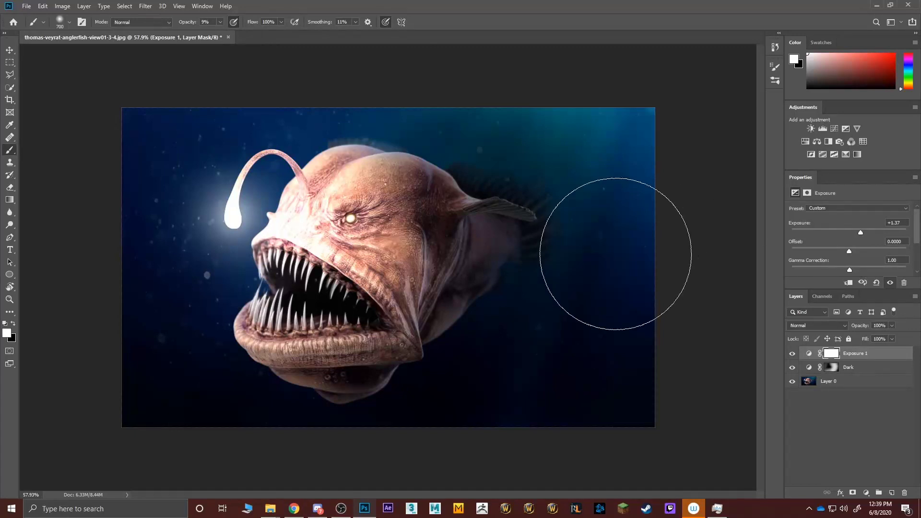
pyautogui.hotkey('ctrl', 'i')
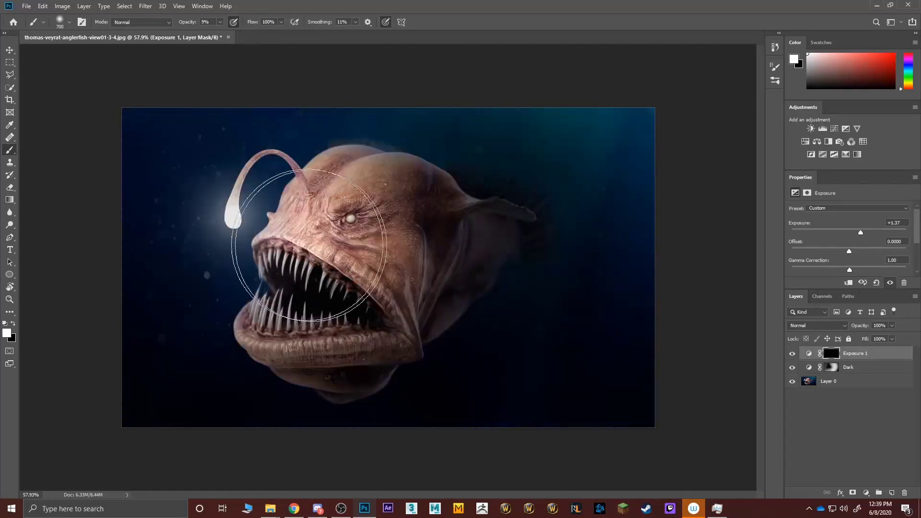
# Step: Paint light onto the fish's face, mouth and the area around the glowing lure on the new Exposure mask
pyautogui.moveTo(246, 185)
pyautogui.mouseDown()
pyautogui.moveTo(232, 206)
pyautogui.moveTo(247, 195)
pyautogui.moveTo(249, 174)
pyautogui.mouseUp()
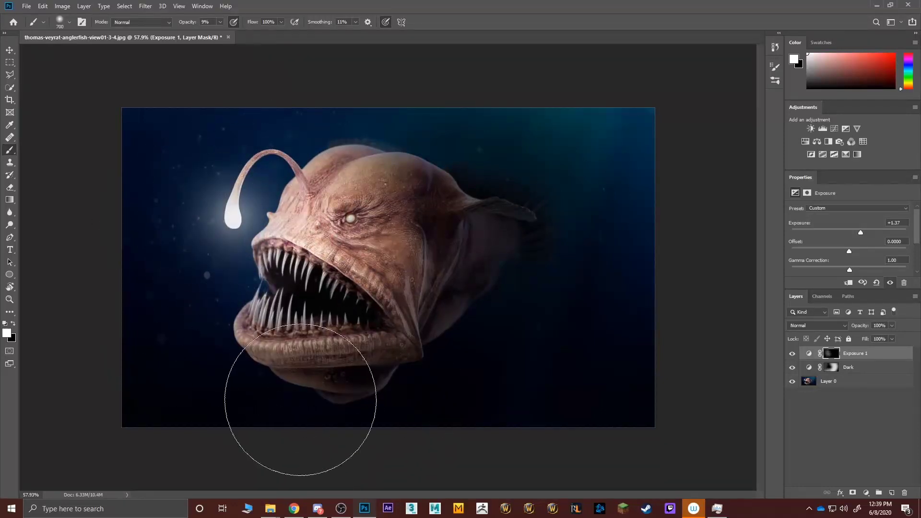
pyautogui.moveTo(282, 174)
pyautogui.mouseDown()
pyautogui.moveTo(318, 188)
pyautogui.moveTo(410, 180)
pyautogui.moveTo(389, 186)
pyautogui.moveTo(283, 285)
pyautogui.moveTo(212, 372)
pyautogui.mouseUp()
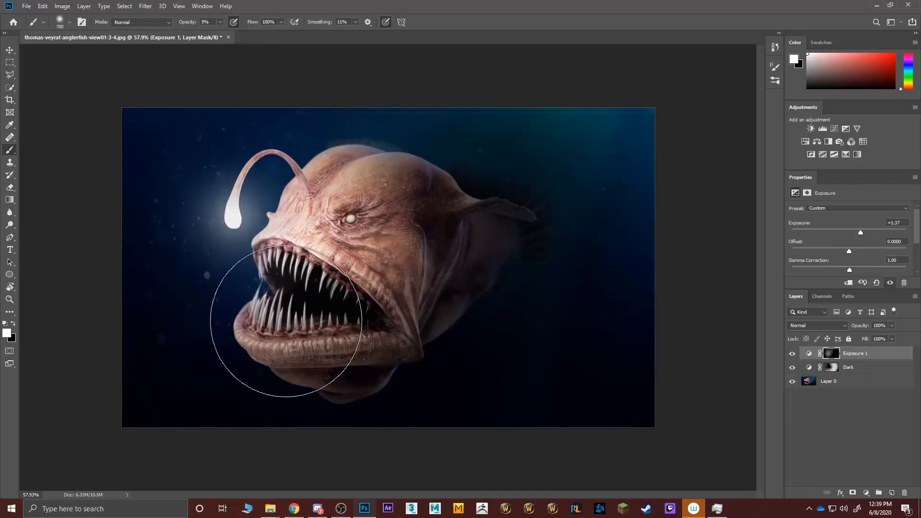
pyautogui.click(830, 449)
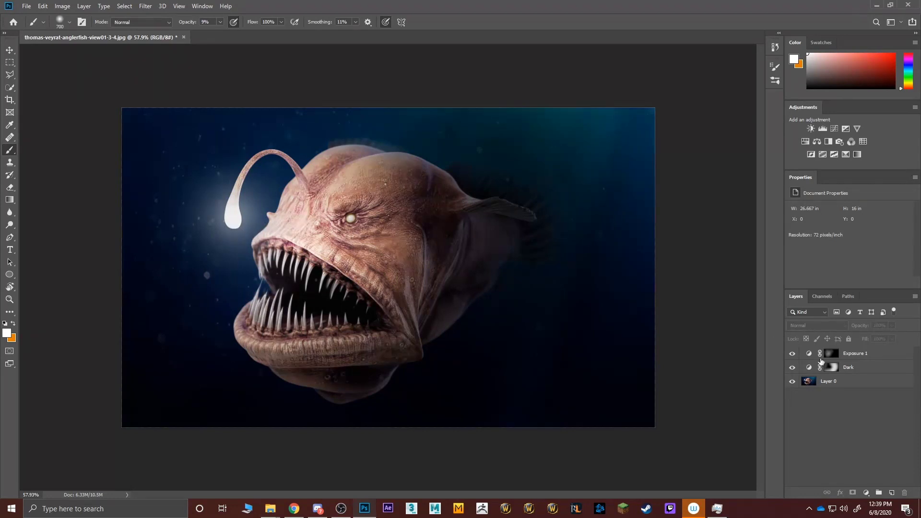
# Step: Add a colorized Hue/Saturation adjustment layer with hue 197 and saturation 25, and invert its mask to black
pyautogui.click(865, 492)
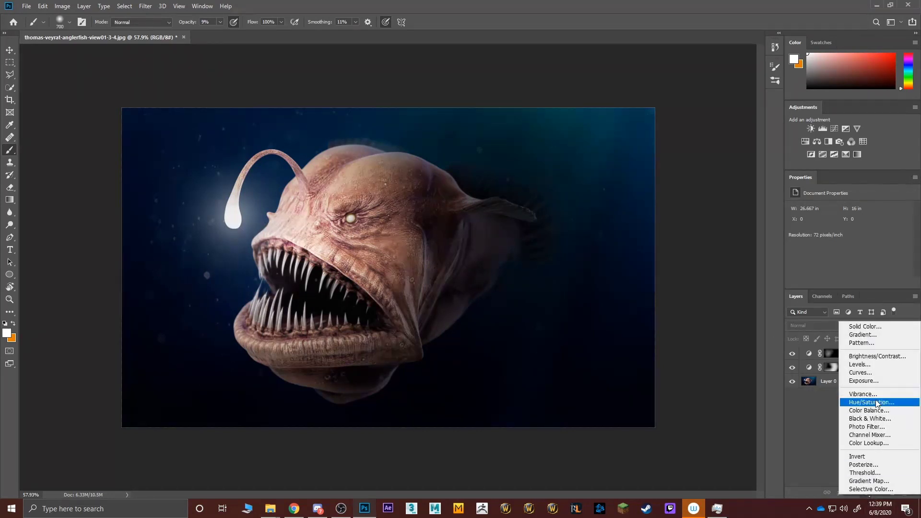
pyautogui.click(872, 403)
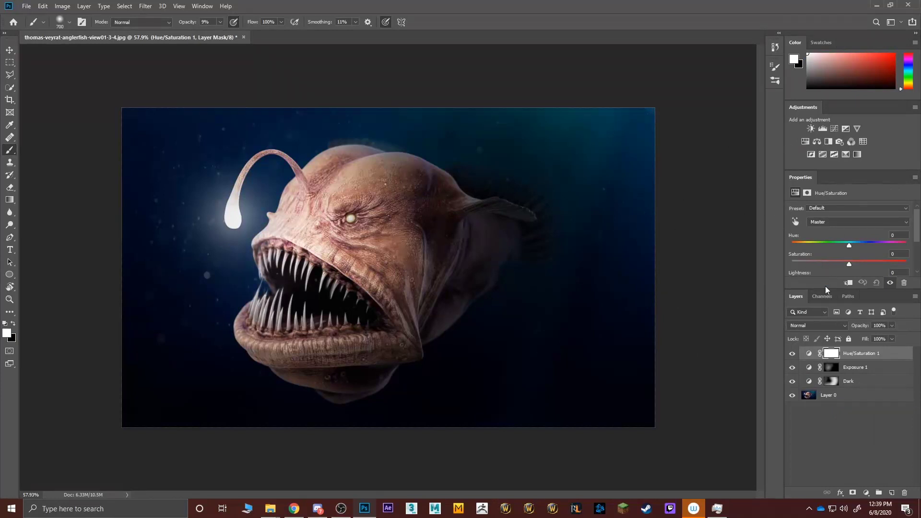
pyautogui.click(839, 272)
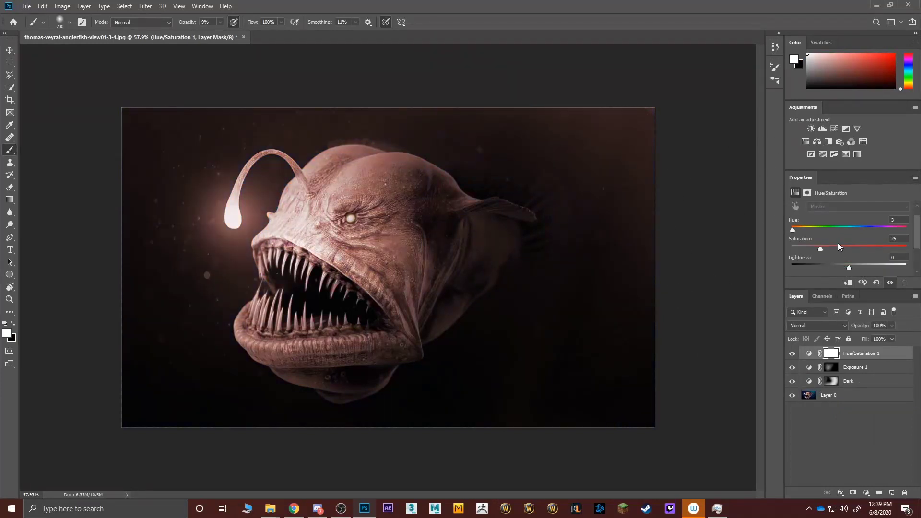
pyautogui.moveTo(821, 228); pyautogui.dragTo(838, 229)
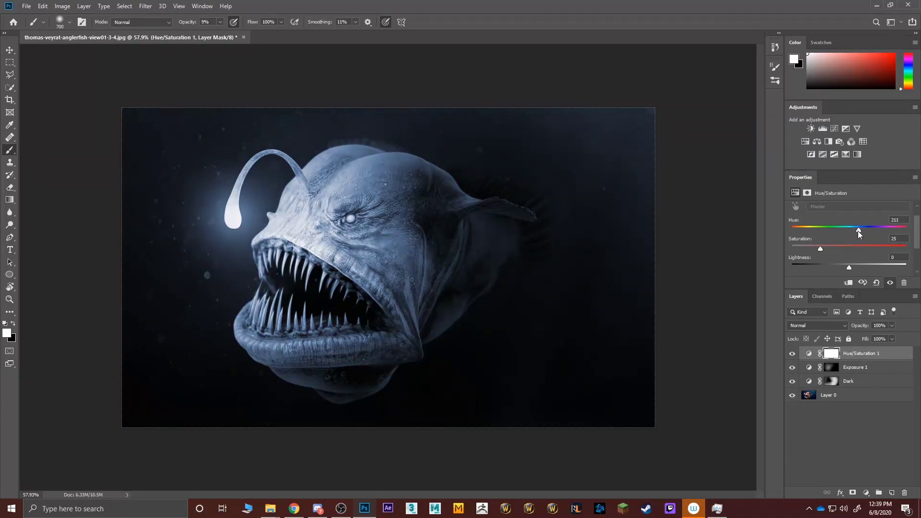
pyautogui.moveTo(857, 233); pyautogui.dragTo(854, 233)
pyautogui.hotkey('ctrl', 'i')
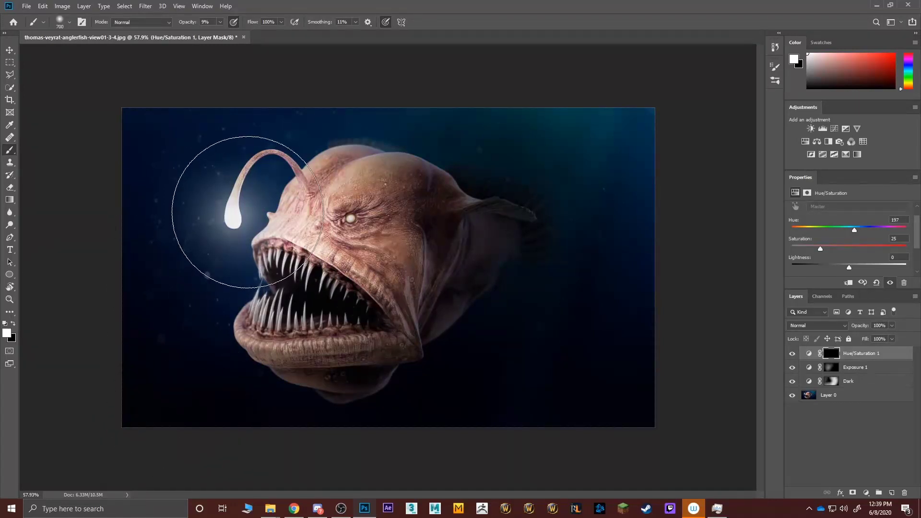
# Step: Paint the blue tint over the fish's face and lure on the Hue/Saturation mask, reducing the brush to 300 px for closer strokes
pyautogui.moveTo(286, 238)
pyautogui.mouseDown()
pyautogui.moveTo(316, 199)
pyautogui.moveTo(282, 230)
pyautogui.moveTo(334, 190)
pyautogui.moveTo(267, 253)
pyautogui.moveTo(327, 215)
pyautogui.moveTo(333, 186)
pyautogui.moveTo(272, 225)
pyautogui.moveTo(269, 183)
pyautogui.moveTo(227, 271)
pyautogui.moveTo(263, 362)
pyautogui.moveTo(229, 278)
pyautogui.moveTo(249, 339)
pyautogui.moveTo(279, 271)
pyautogui.moveTo(341, 327)
pyautogui.moveTo(305, 197)
pyautogui.mouseUp()
pyautogui.press('[')
pyautogui.press('[')
pyautogui.press('[')
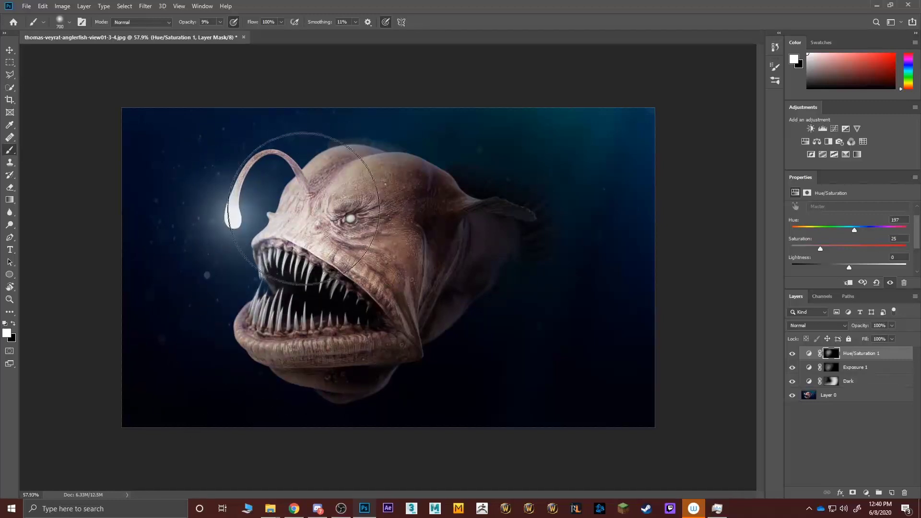
pyautogui.press('[')
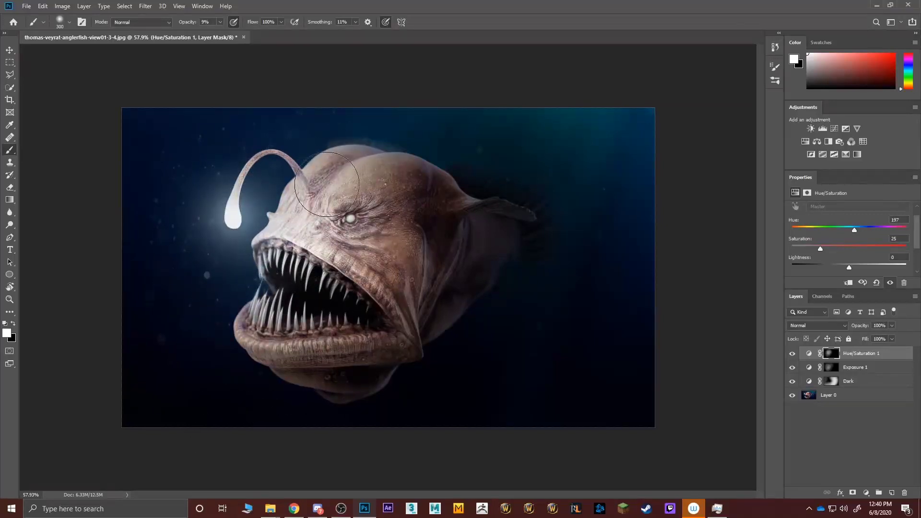
pyautogui.moveTo(227, 202)
pyautogui.mouseDown()
pyautogui.moveTo(215, 221)
pyautogui.moveTo(249, 206)
pyautogui.mouseUp()
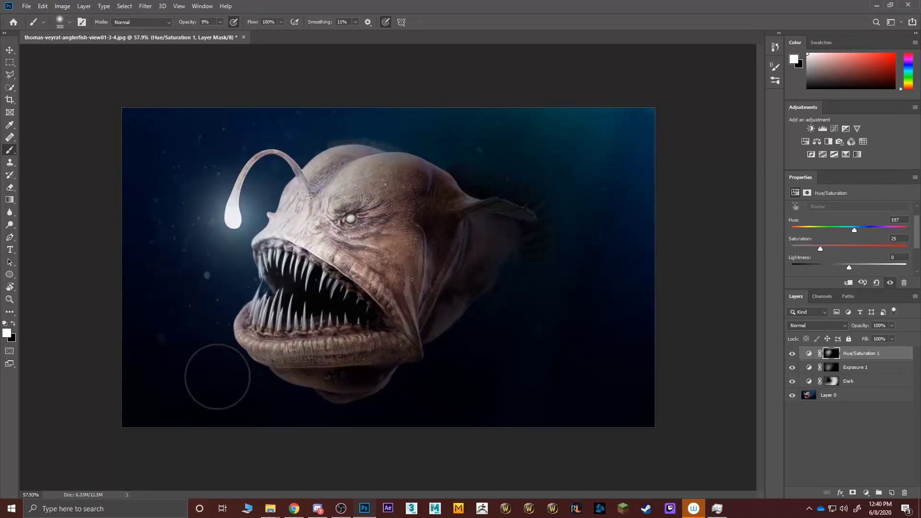
# Step: Add a second colorized Hue/Saturation adjustment layer above the first with hue 236 and saturation 64, and invert its mask to black
pyautogui.click(796, 428)
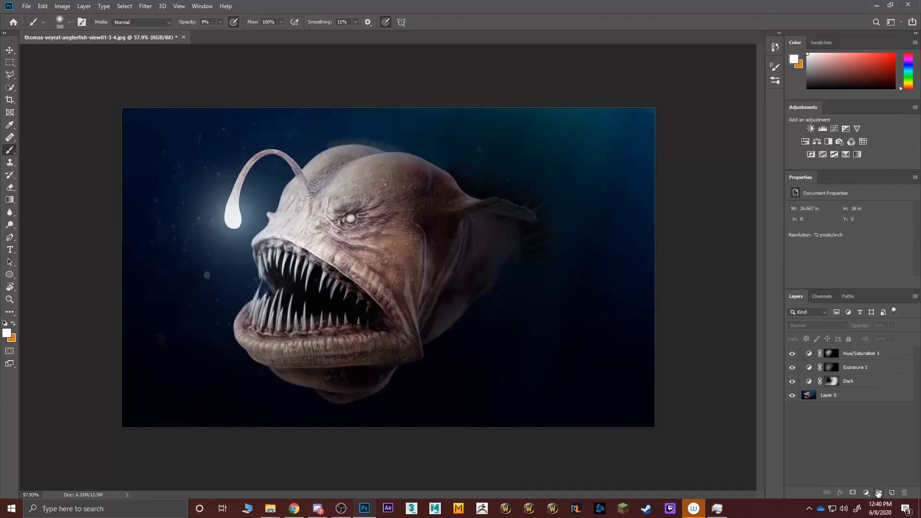
pyautogui.click(862, 495)
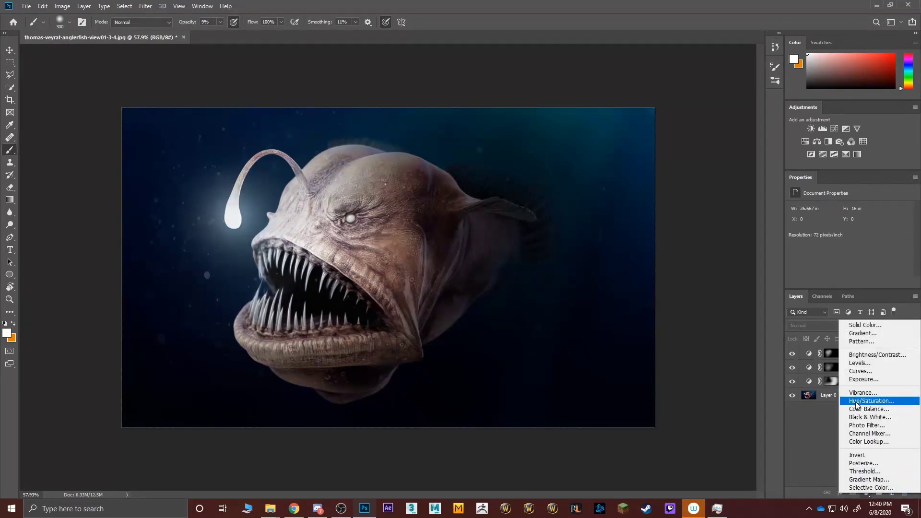
pyautogui.click(854, 409)
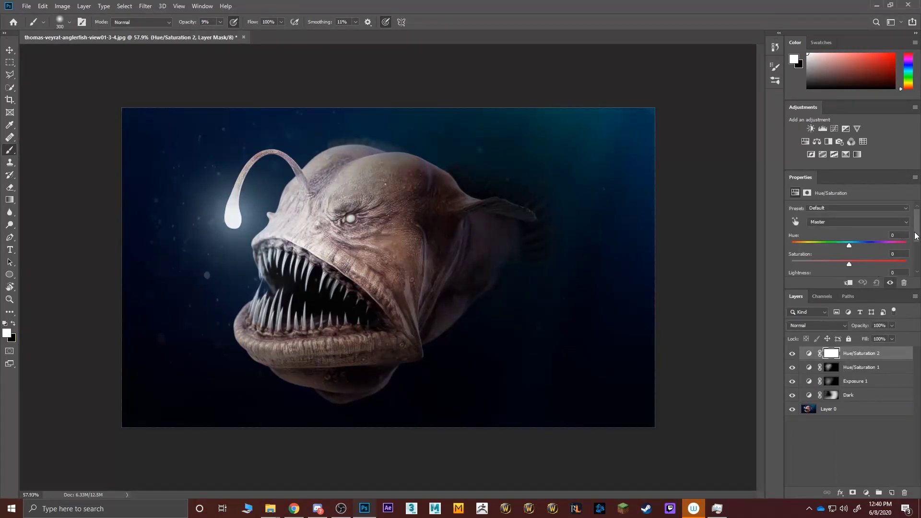
pyautogui.scroll(-2, 916, 236)
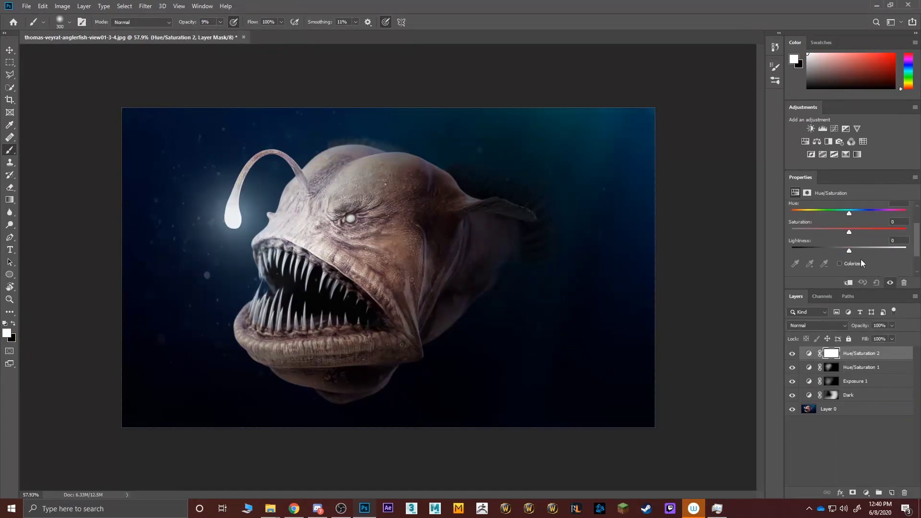
pyautogui.click(867, 211)
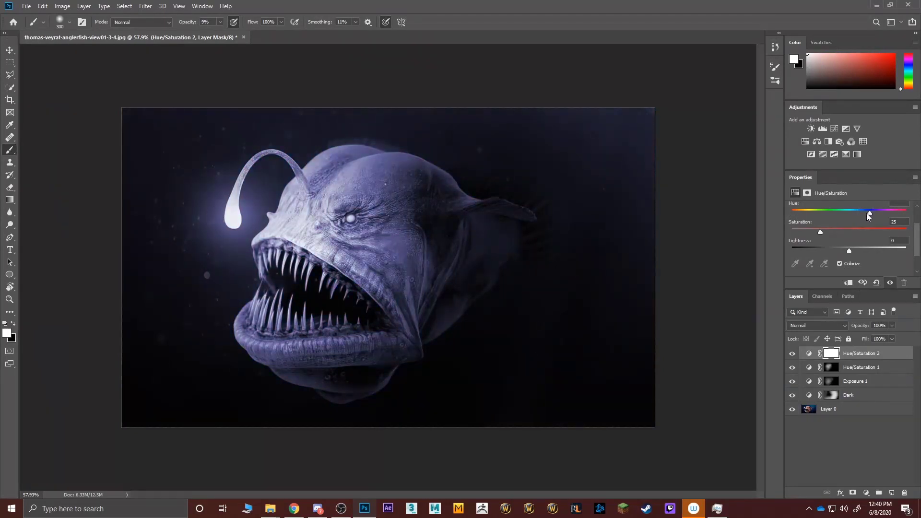
pyautogui.click(862, 229)
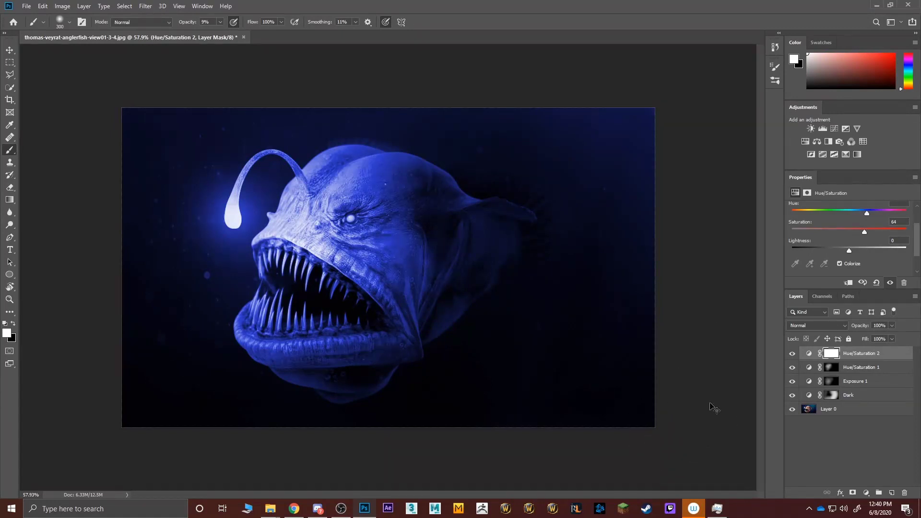
pyautogui.hotkey('ctrl', 'i')
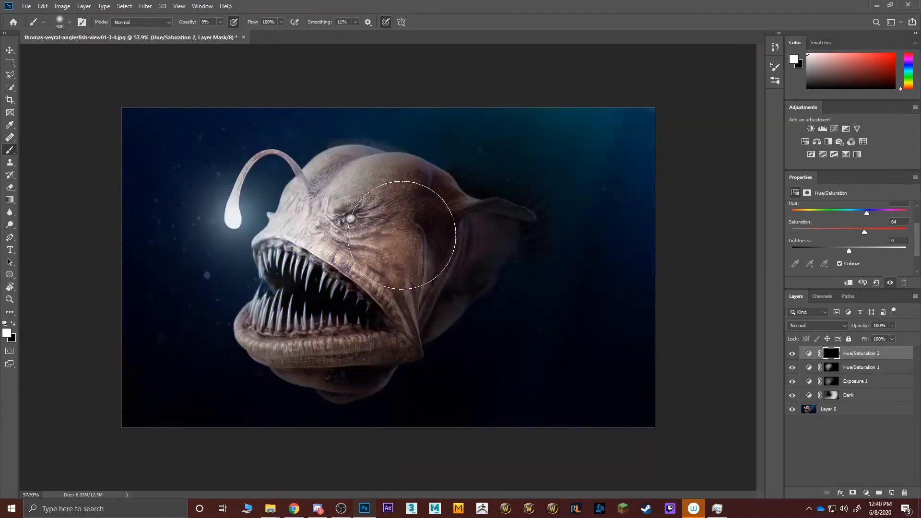
# Step: Paint the deeper blue tint over the fish's face, forehead and lure on the Hue/Saturation 2 mask with a 400 px brush
pyautogui.press('[')
pyautogui.press('[')
pyautogui.moveTo(310, 252)
pyautogui.mouseDown()
pyautogui.moveTo(274, 237)
pyautogui.moveTo(331, 263)
pyautogui.moveTo(299, 251)
pyautogui.moveTo(320, 241)
pyautogui.moveTo(278, 247)
pyautogui.moveTo(323, 262)
pyautogui.moveTo(299, 179)
pyautogui.moveTo(295, 212)
pyautogui.moveTo(334, 198)
pyautogui.moveTo(293, 211)
pyautogui.moveTo(307, 193)
pyautogui.moveTo(337, 183)
pyautogui.mouseUp()
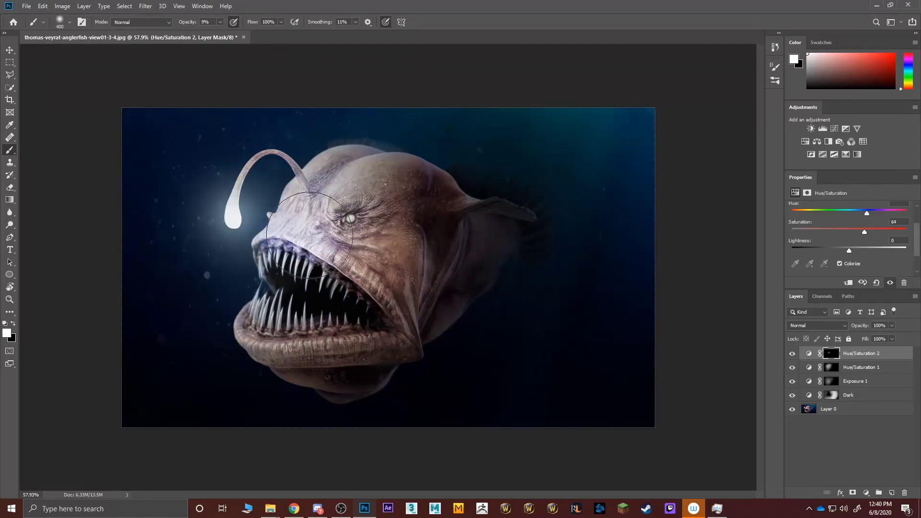
pyautogui.press(']')
pyautogui.press(']')
pyautogui.moveTo(264, 209)
pyautogui.mouseDown()
pyautogui.moveTo(264, 185)
pyautogui.moveTo(256, 197)
pyautogui.moveTo(211, 184)
pyautogui.mouseUp()
pyautogui.moveTo(272, 281)
pyautogui.mouseDown()
pyautogui.moveTo(254, 291)
pyautogui.moveTo(265, 280)
pyautogui.moveTo(258, 332)
pyautogui.moveTo(267, 322)
pyautogui.moveTo(279, 344)
pyautogui.moveTo(275, 317)
pyautogui.moveTo(290, 315)
pyautogui.moveTo(279, 233)
pyautogui.moveTo(296, 272)
pyautogui.moveTo(312, 189)
pyautogui.moveTo(323, 283)
pyautogui.mouseUp()
pyautogui.scroll(-4, 348, 283)
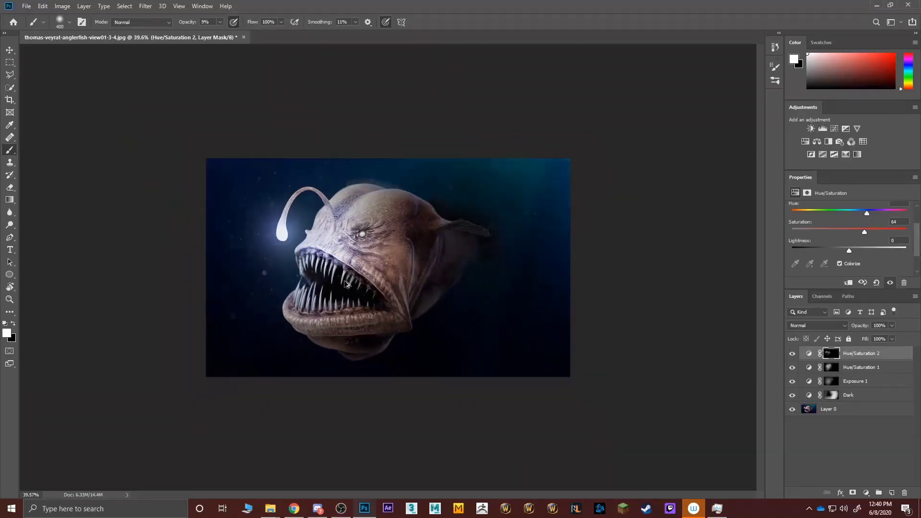
pyautogui.scroll(6, 331, 276)
pyautogui.scroll(-1, 274, 237)
pyautogui.scroll(1, 266, 246)
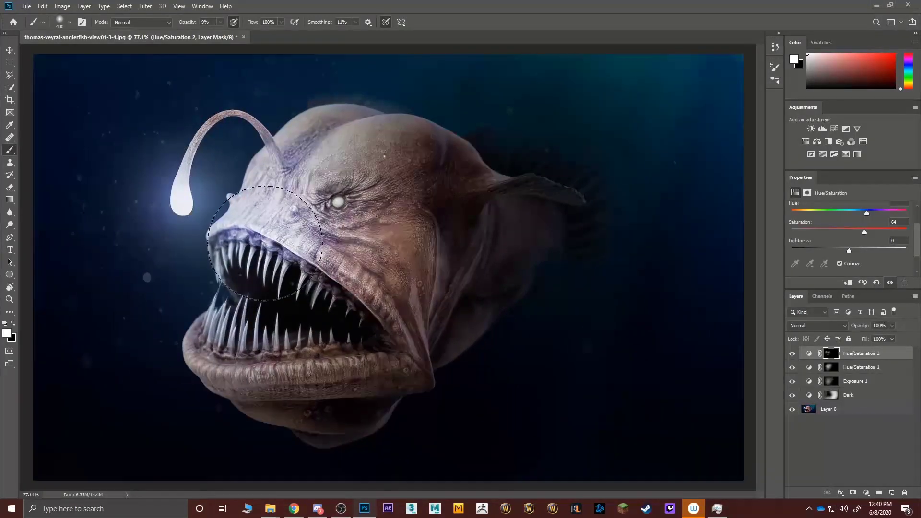
# Step: Paint black on the Hue/Saturation 2 mask to reduce the blue tint along the upper lip and mouth
pyautogui.click(827, 366)
pyautogui.press('x')
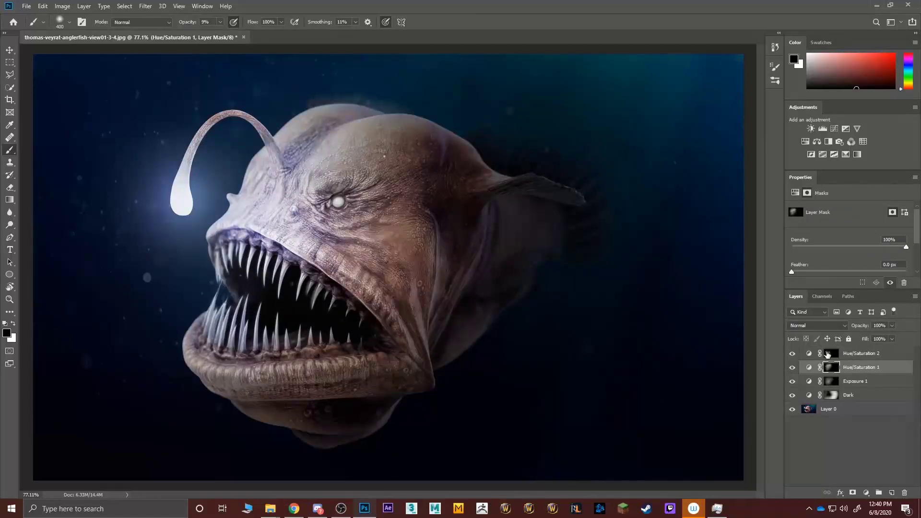
pyautogui.click(826, 354)
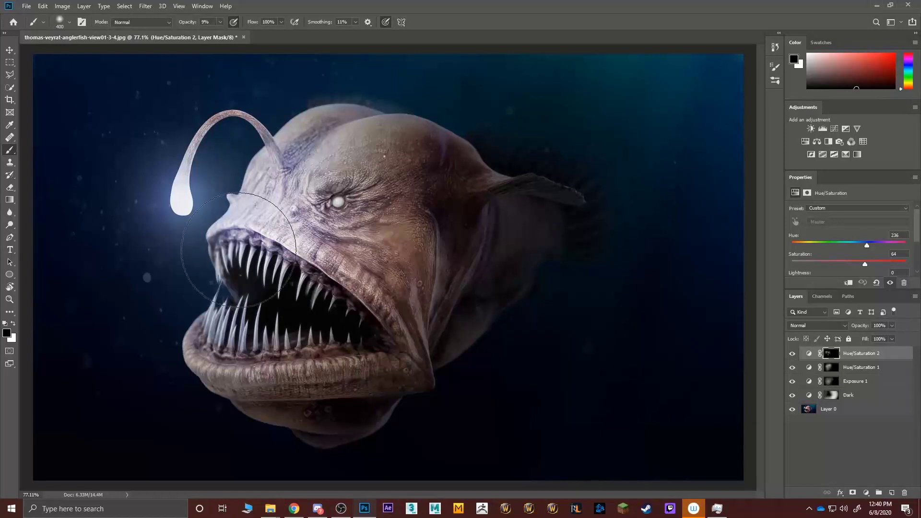
pyautogui.moveTo(238, 250)
pyautogui.mouseDown()
pyautogui.moveTo(287, 304)
pyautogui.moveTo(239, 253)
pyautogui.moveTo(325, 325)
pyautogui.mouseUp()
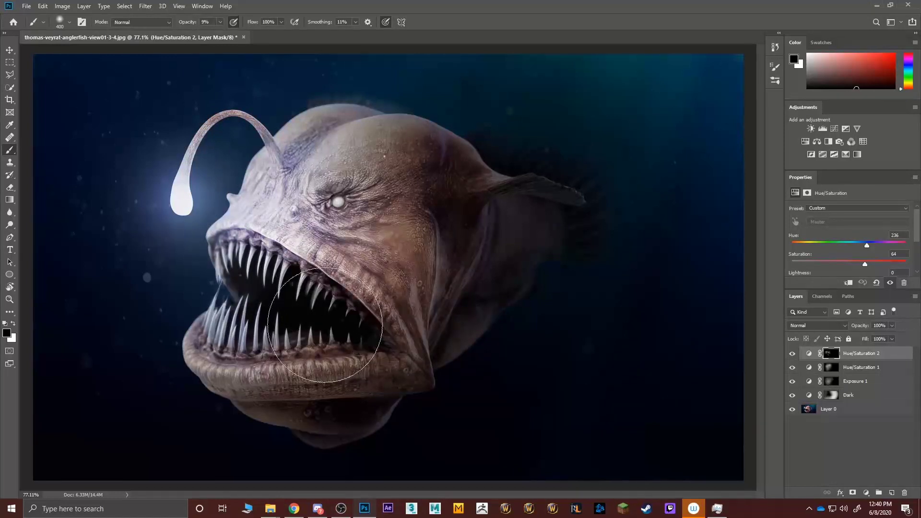
pyautogui.scroll(-2, 325, 325)
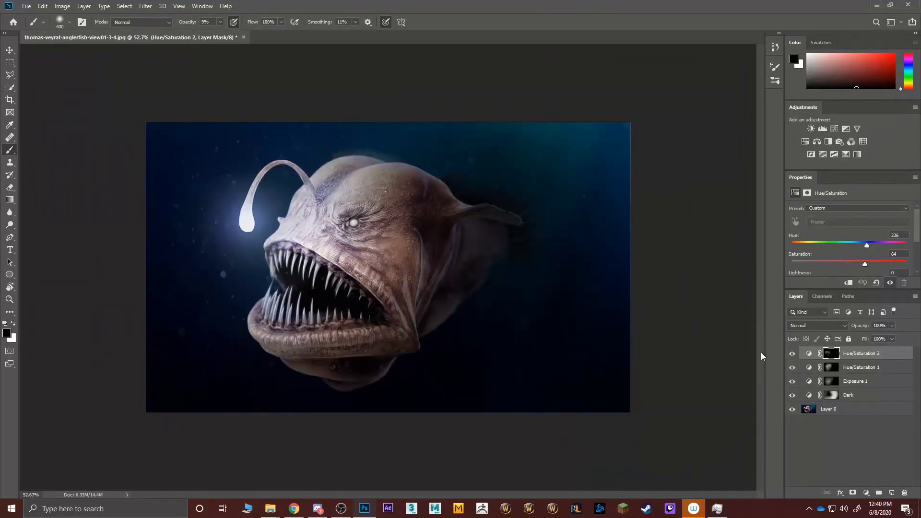
# Step: Compare the relit fish with the original by hiding the adjustment layers and showing them again from Dark upward
pyautogui.moveTo(792, 356); pyautogui.dragTo(797, 394)
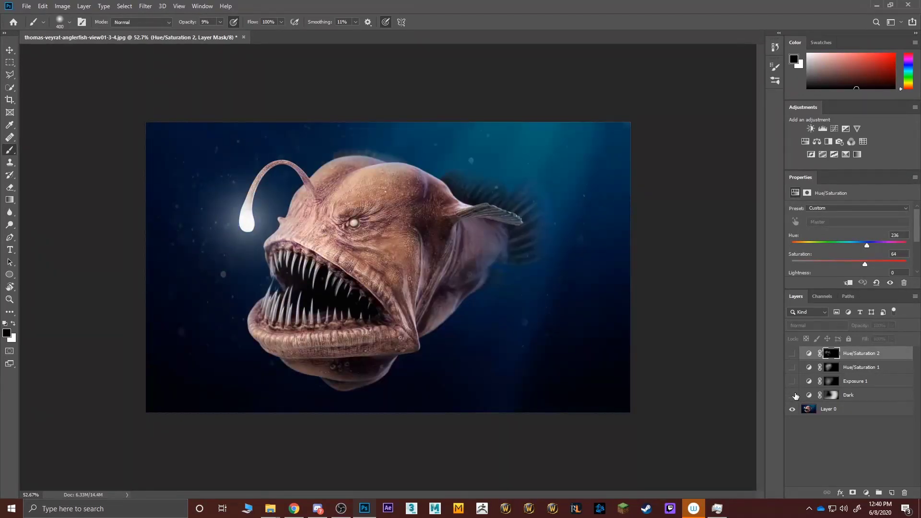
pyautogui.click(793, 394)
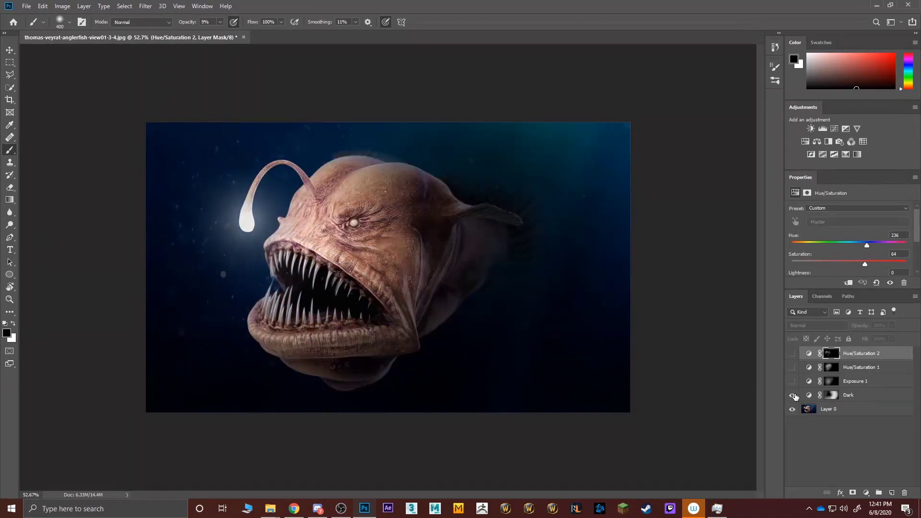
pyautogui.click(793, 395)
pyautogui.click(794, 394)
pyautogui.click(792, 382)
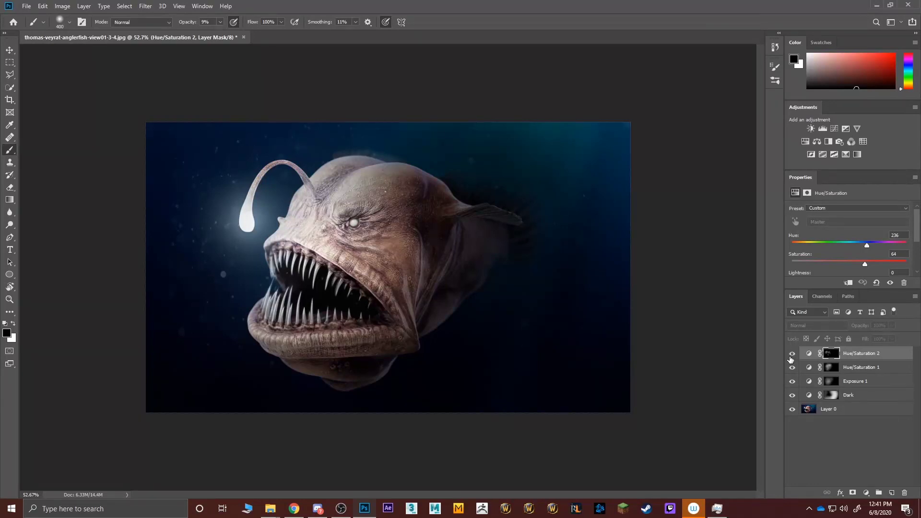
pyautogui.click(791, 355)
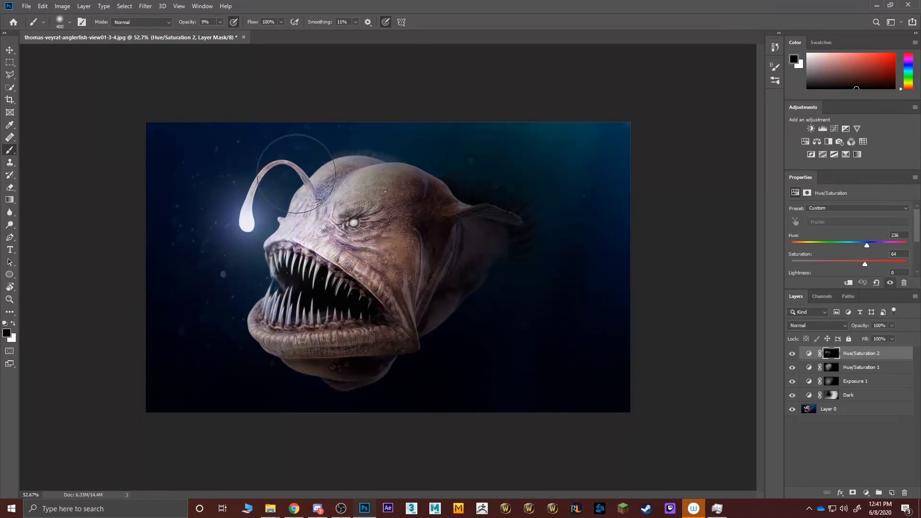
# Step: Add an empty layer on top of the stack and enlarge the brush to 1000 px
pyautogui.click(820, 450)
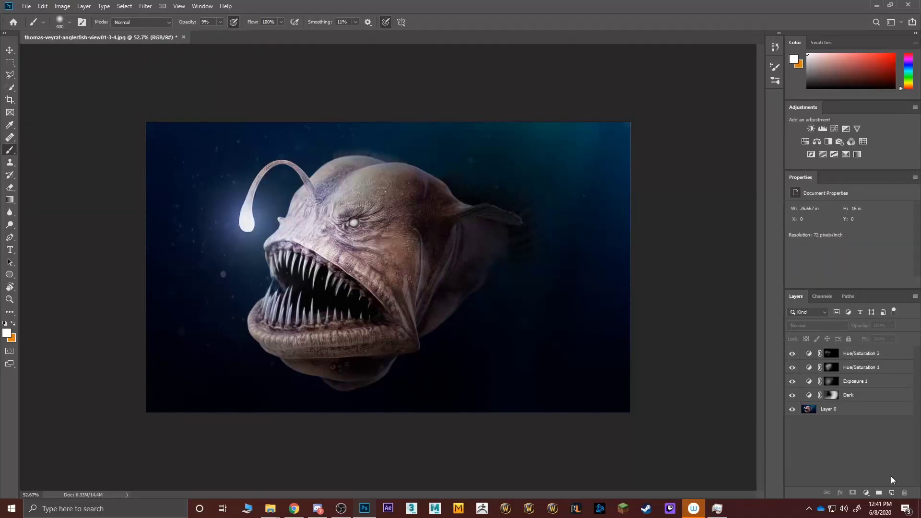
pyautogui.click(891, 493)
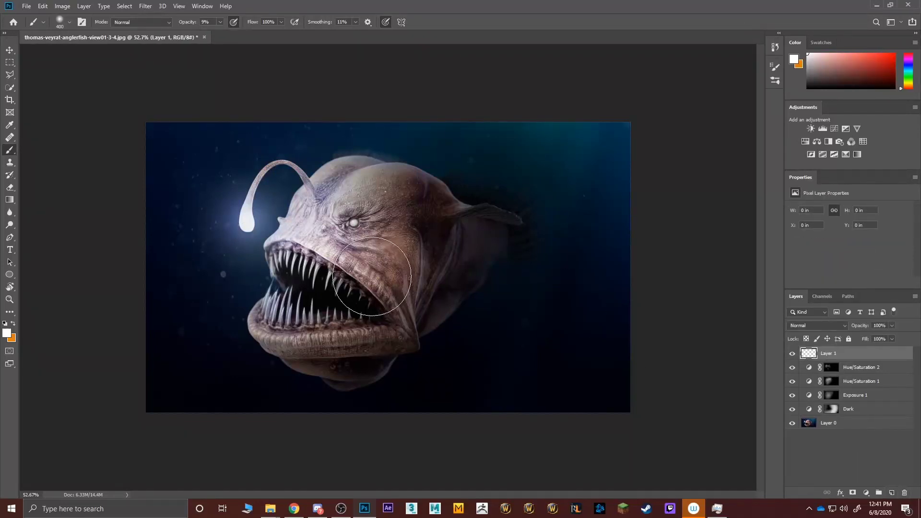
pyautogui.press(']')
pyautogui.press(']')
pyautogui.press(']')
pyautogui.press(']')
pyautogui.press(']')
pyautogui.press(']')
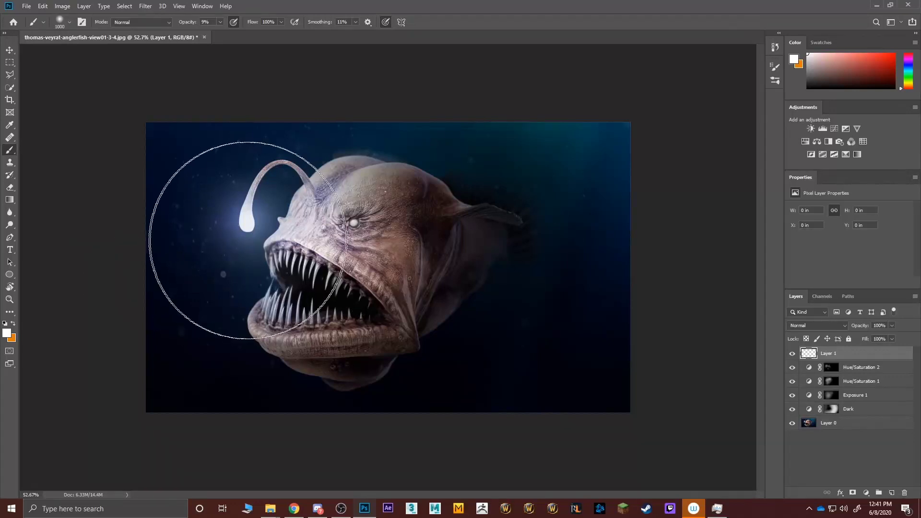
# Step: Set the foreground colour to blue #438aff and paint a large soft glow around the lure on the new layer
pyautogui.click(6, 333)
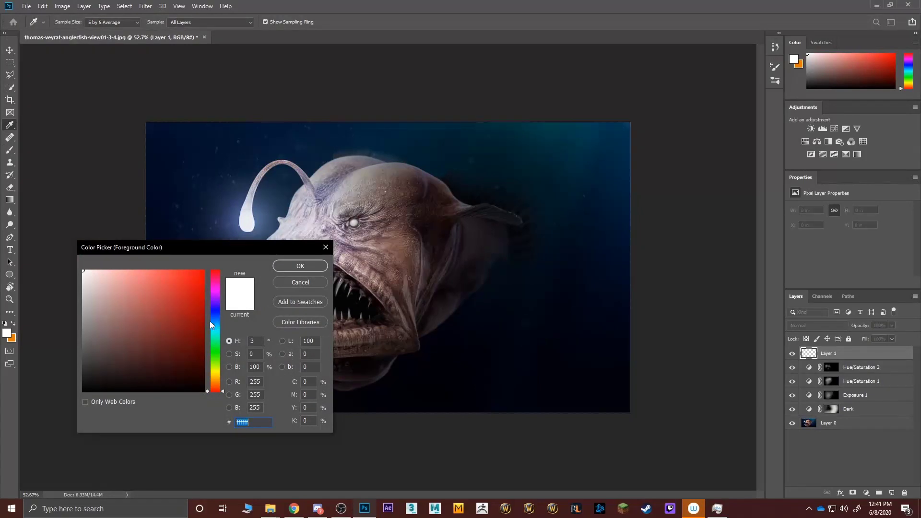
pyautogui.click(214, 312)
pyautogui.moveTo(186, 310)
pyautogui.mouseDown()
pyautogui.moveTo(171, 304)
pyautogui.moveTo(184, 302)
pyautogui.moveTo(199, 272)
pyautogui.moveTo(173, 270)
pyautogui.mouseUp()
pyautogui.click(214, 318)
pyautogui.click(299, 266)
pyautogui.press('b')
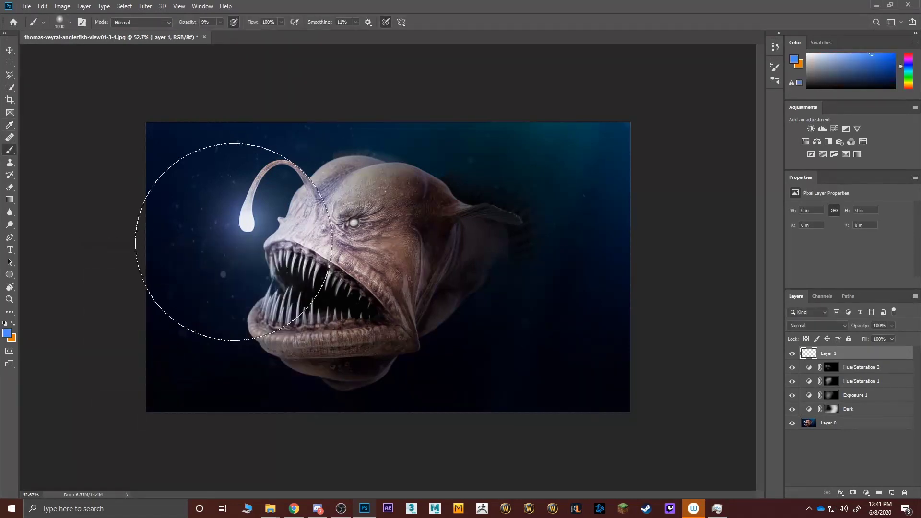
pyautogui.moveTo(256, 237)
pyautogui.mouseDown()
pyautogui.moveTo(226, 220)
pyautogui.moveTo(255, 230)
pyautogui.moveTo(246, 222)
pyautogui.moveTo(224, 231)
pyautogui.moveTo(259, 235)
pyautogui.mouseUp()
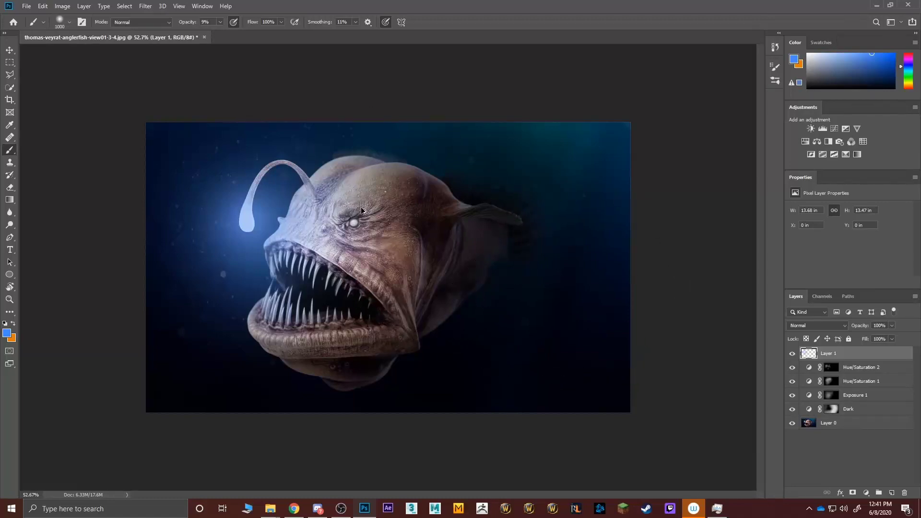
# Step: Add a colorized Hue/Saturation adjustment layer on top with hue 53 and saturation 25, and invert its mask to black
pyautogui.scroll(8, 361, 210)
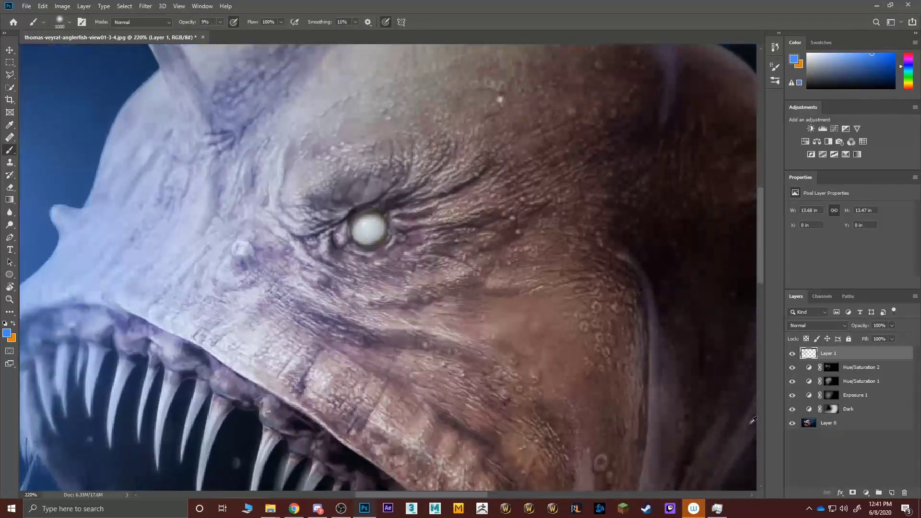
pyautogui.click(836, 477)
pyautogui.click(866, 493)
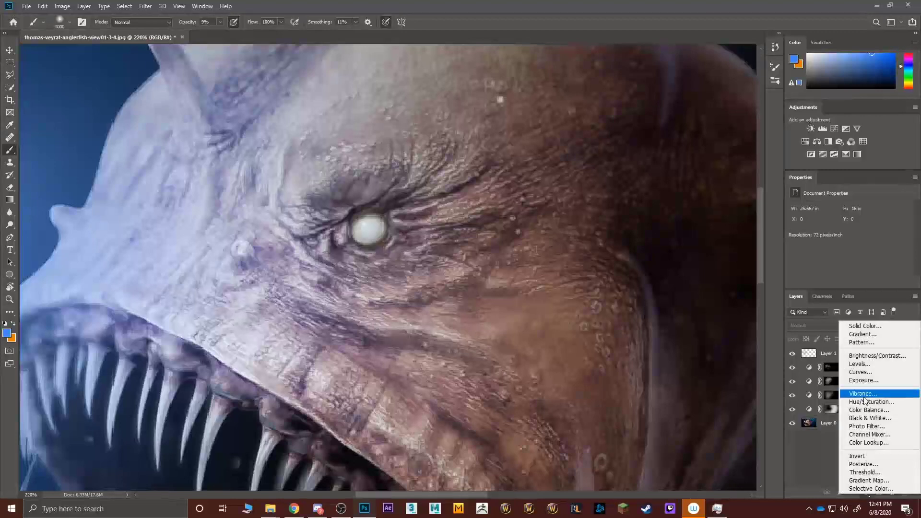
pyautogui.click(866, 401)
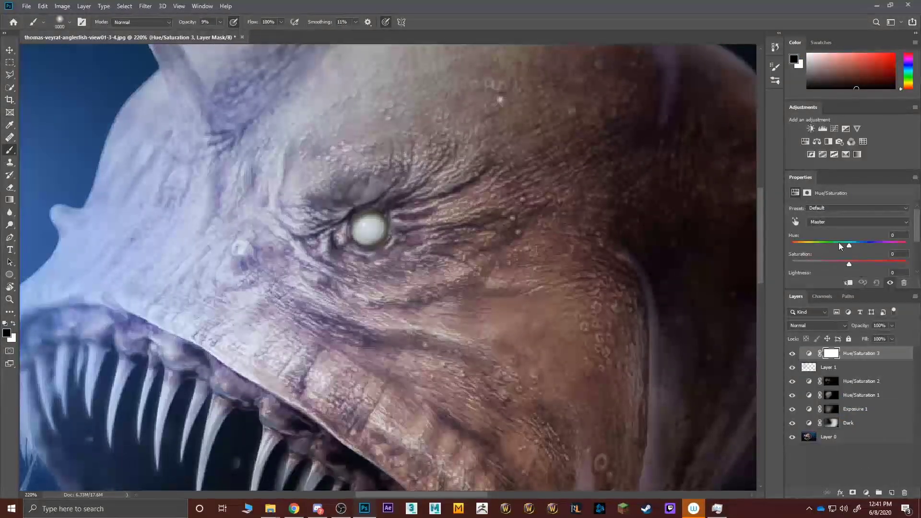
pyautogui.scroll(-1, 838, 243)
pyautogui.scroll(-1, 838, 259)
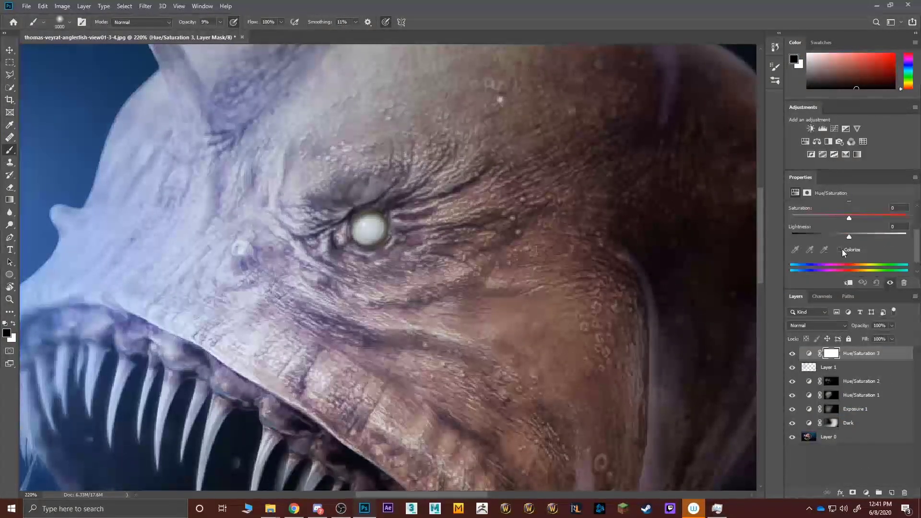
pyautogui.click(839, 250)
pyautogui.scroll(1, 825, 231)
pyautogui.moveTo(816, 212); pyautogui.dragTo(809, 216)
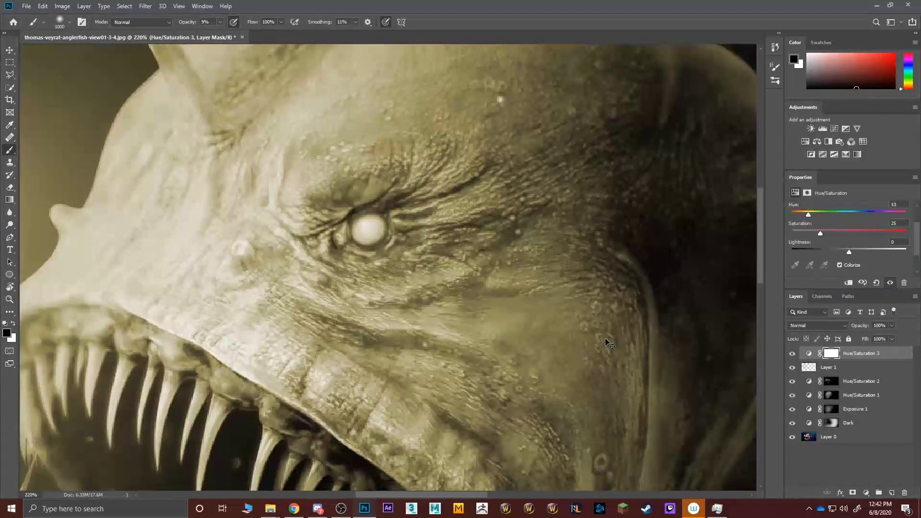
pyautogui.hotkey('ctrl', 'i')
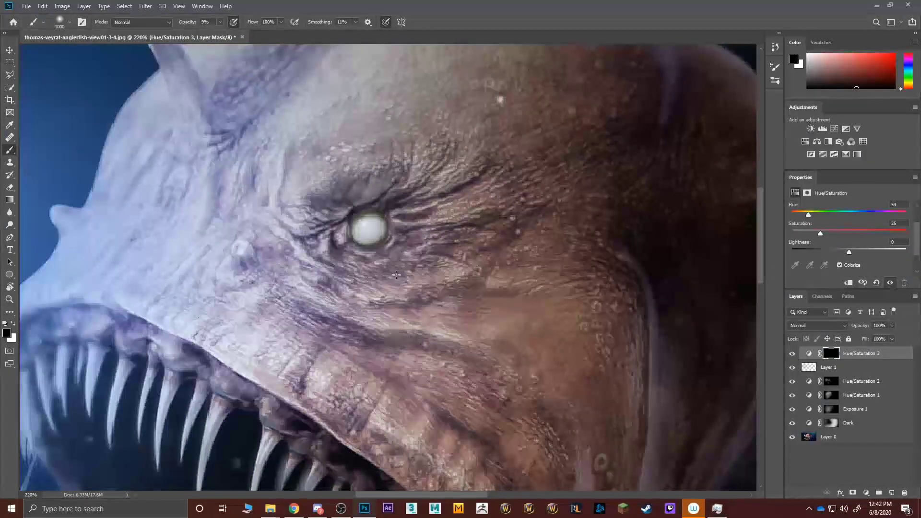
# Step: Reduce the brush to 35 px and paint the yellow tint onto the fish's eye in white on the Hue/Saturation 3 mask
pyautogui.press('[')
pyautogui.press('[')
pyautogui.press('[')
pyautogui.press('[')
pyautogui.press('[')
pyautogui.press('[')
pyautogui.press('[')
pyautogui.press('[')
pyautogui.press('[')
pyautogui.press('[')
pyautogui.press('[')
pyautogui.press('[')
pyautogui.press('[')
pyautogui.press('[')
pyautogui.press('[')
pyautogui.press('[')
pyautogui.press('[')
pyautogui.press('[')
pyautogui.press('[')
pyautogui.press('[')
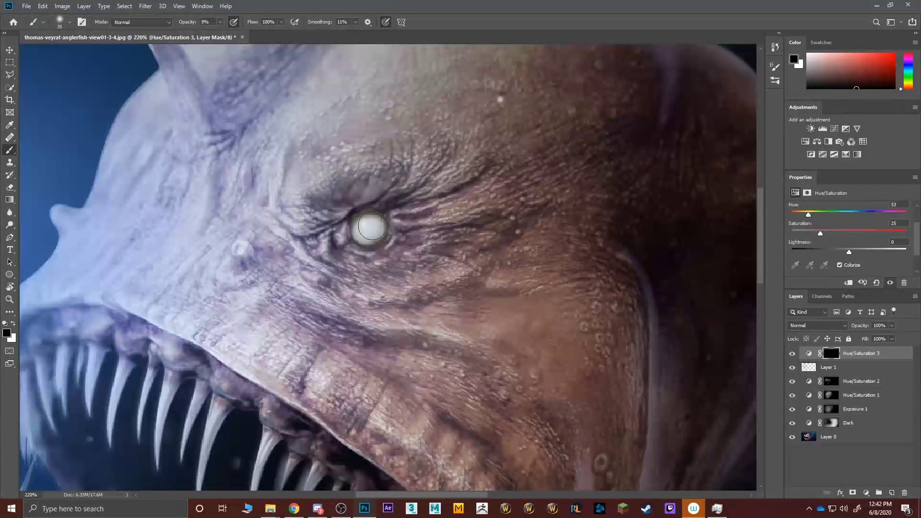
pyautogui.press('x')
pyautogui.moveTo(373, 222)
pyautogui.mouseDown()
pyautogui.moveTo(386, 218)
pyautogui.moveTo(364, 230)
pyautogui.moveTo(384, 226)
pyautogui.mouseUp()
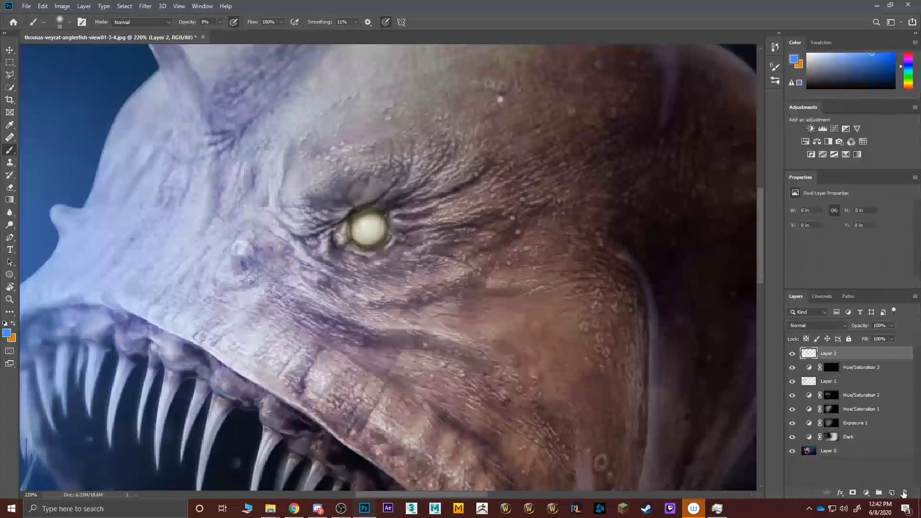
# Step: Add another empty layer on top, enlarge the brush to 100 px and set the foreground colour to a bright yellow-green
pyautogui.click(891, 493)
pyautogui.press(']')
pyautogui.press(']')
pyautogui.press(']')
pyautogui.press(']')
pyautogui.press(']')
pyautogui.press(']')
pyautogui.press(']')
pyautogui.press(']')
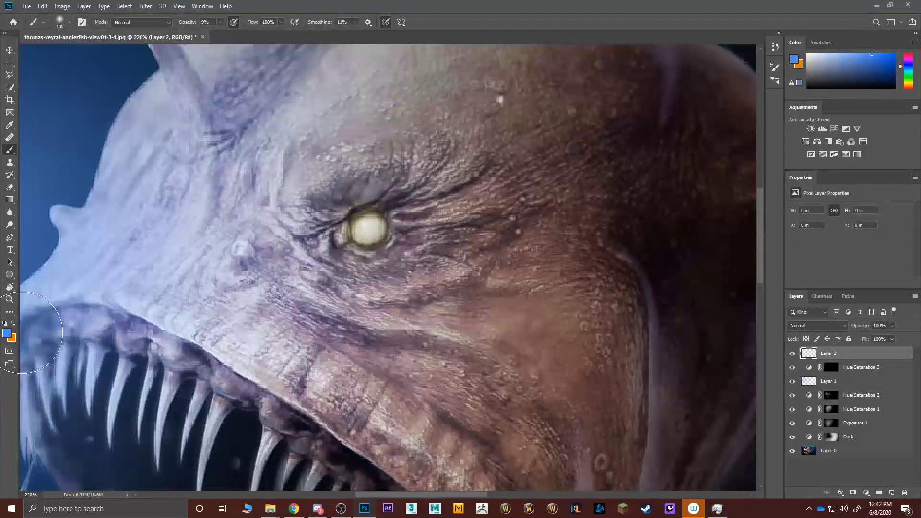
pyautogui.click(7, 333)
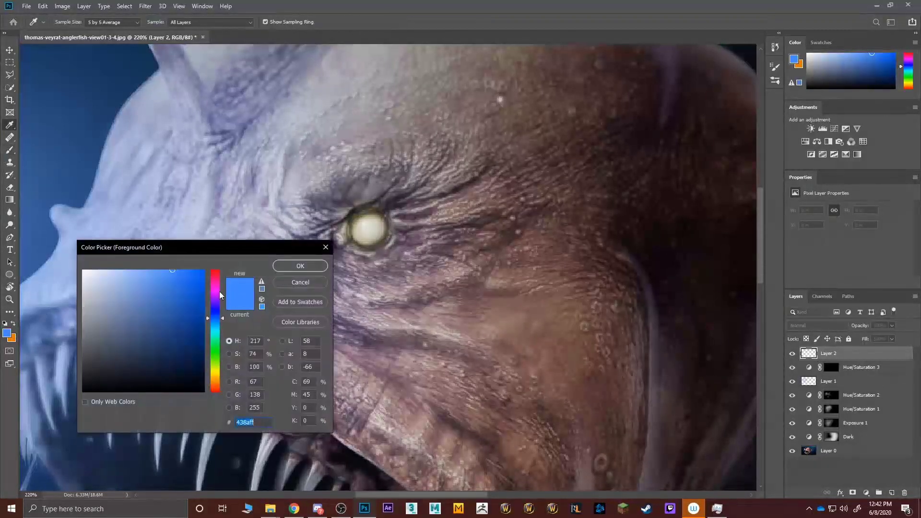
pyautogui.click(216, 367)
pyautogui.click(276, 268)
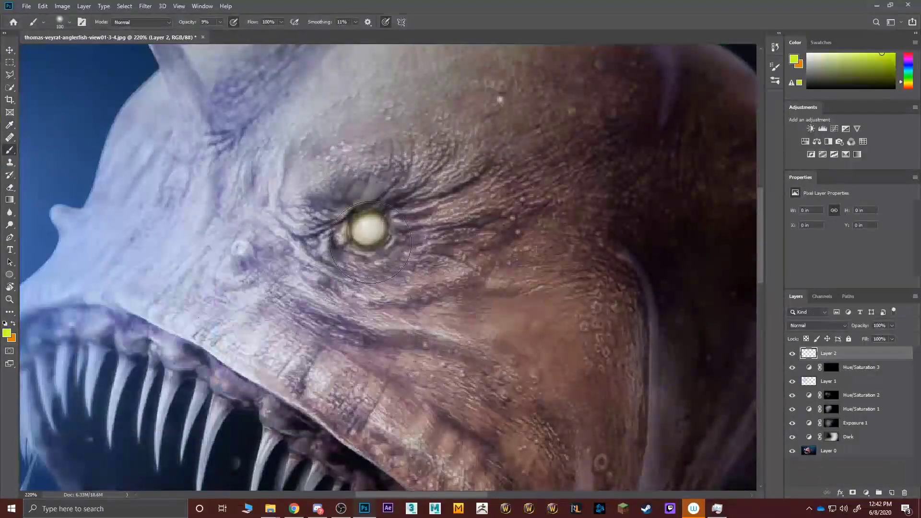
# Step: Build up a soft yellow-green glow over and around the eye, enlarging the brush up to 300 px between dabs
pyautogui.click(367, 237)
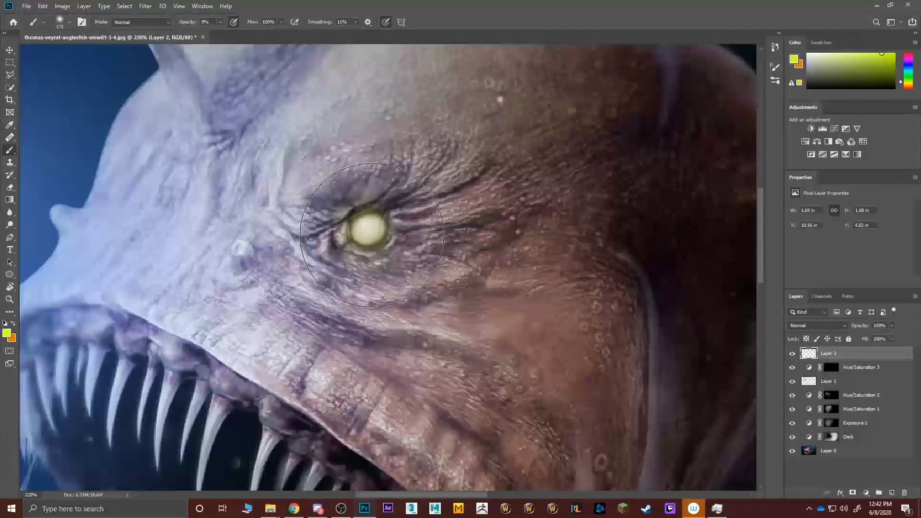
pyautogui.click(366, 233)
pyautogui.click(370, 233)
pyautogui.press(']')
pyautogui.press(']')
pyautogui.click(364, 235)
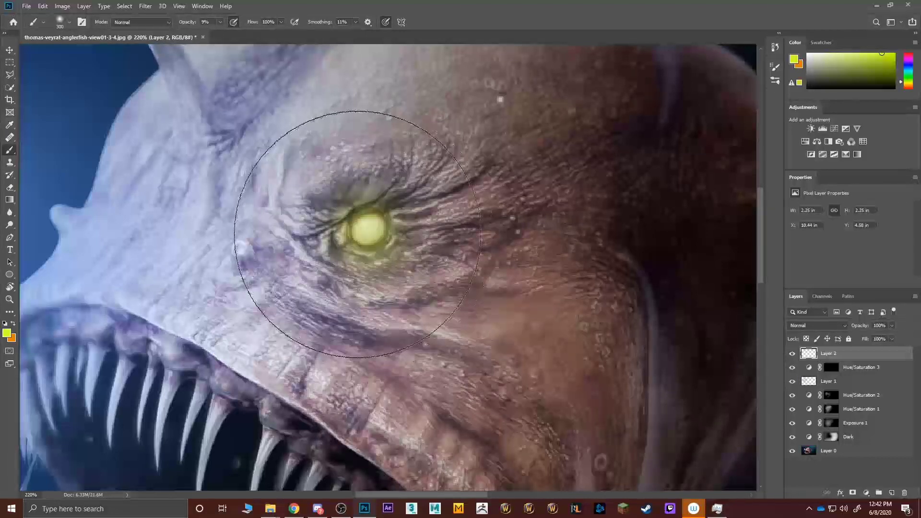
# Step: View the whole image at 50% zoom and compare it with the original by toggling the visibility of the layers above Layer 0
pyautogui.press('z')
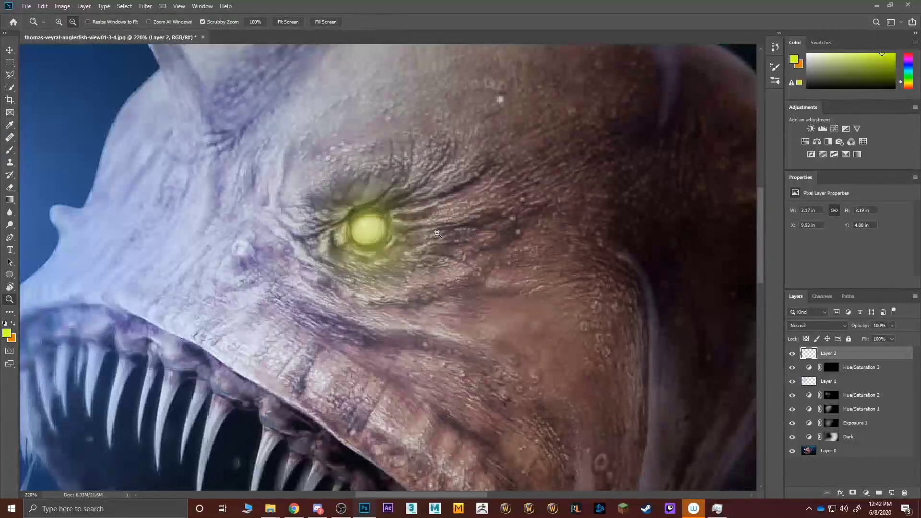
pyautogui.keyDown('alt'); pyautogui.click(437, 234); pyautogui.keyUp('alt')
pyautogui.keyDown('alt'); pyautogui.click(437, 234); pyautogui.keyUp('alt')
pyautogui.keyDown('alt'); pyautogui.click(383, 327); pyautogui.keyUp('alt')
pyautogui.keyDown('alt'); pyautogui.click(383, 327); pyautogui.keyUp('alt')
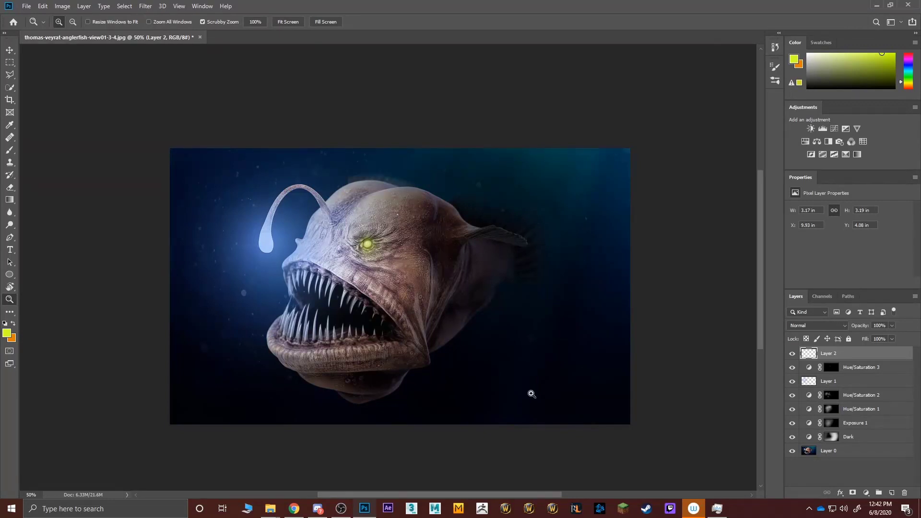
pyautogui.moveTo(793, 355)
pyautogui.mouseDown()
pyautogui.moveTo(791, 436)
pyautogui.moveTo(787, 361)
pyautogui.mouseUp()
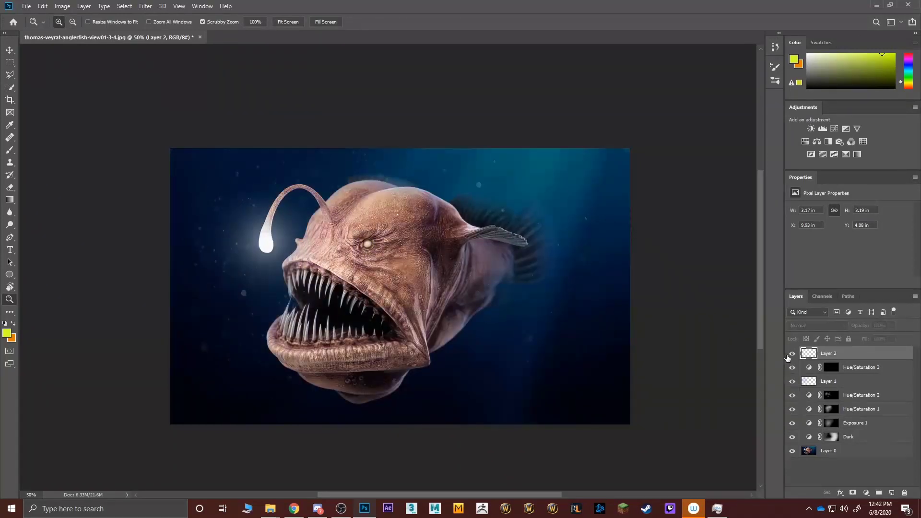